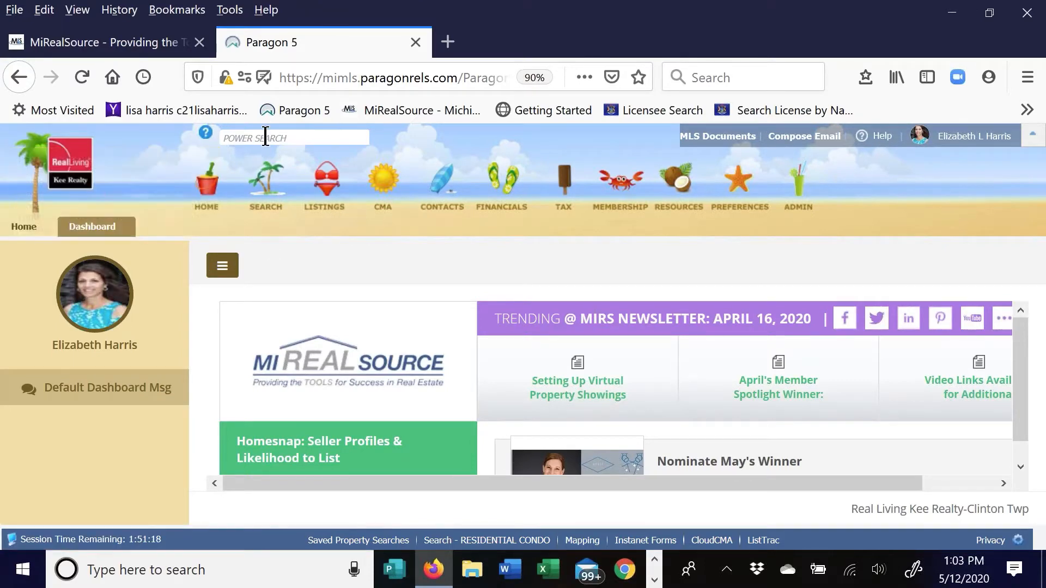
{"action": "left_click", "coordinate": [239, 140]}
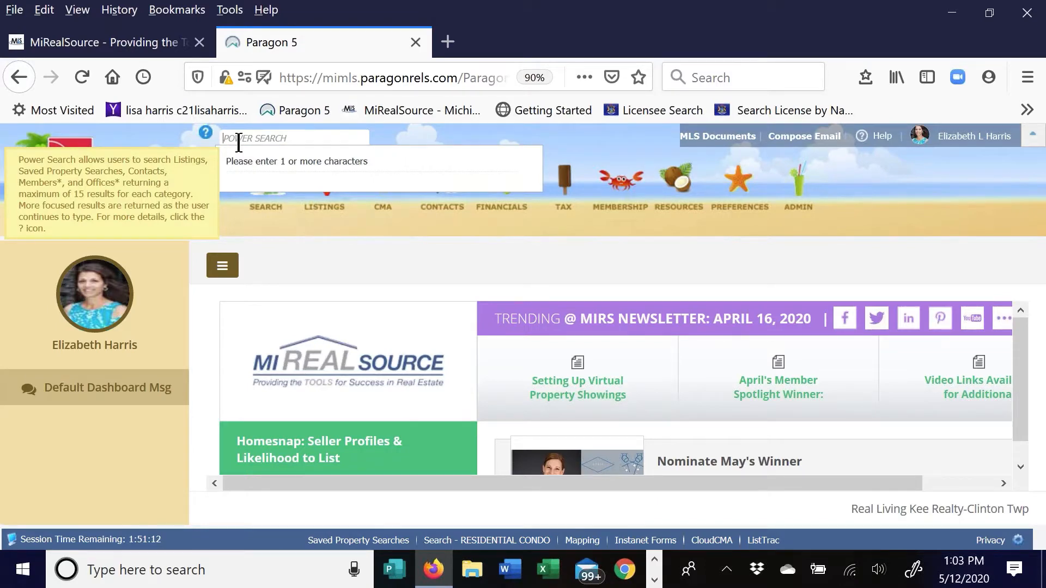
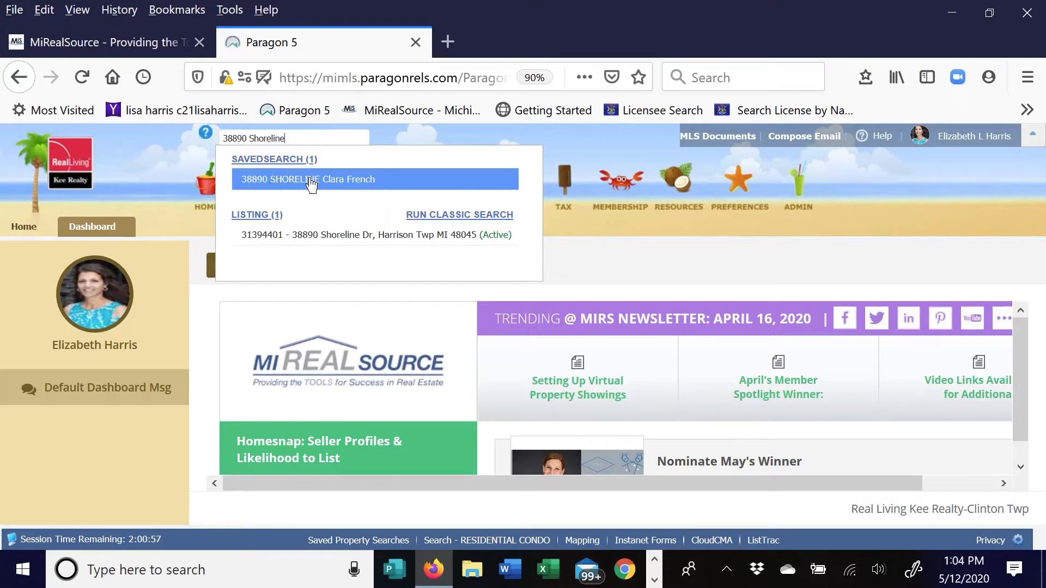
{"action": "left_click", "coordinate": [273, 235]}
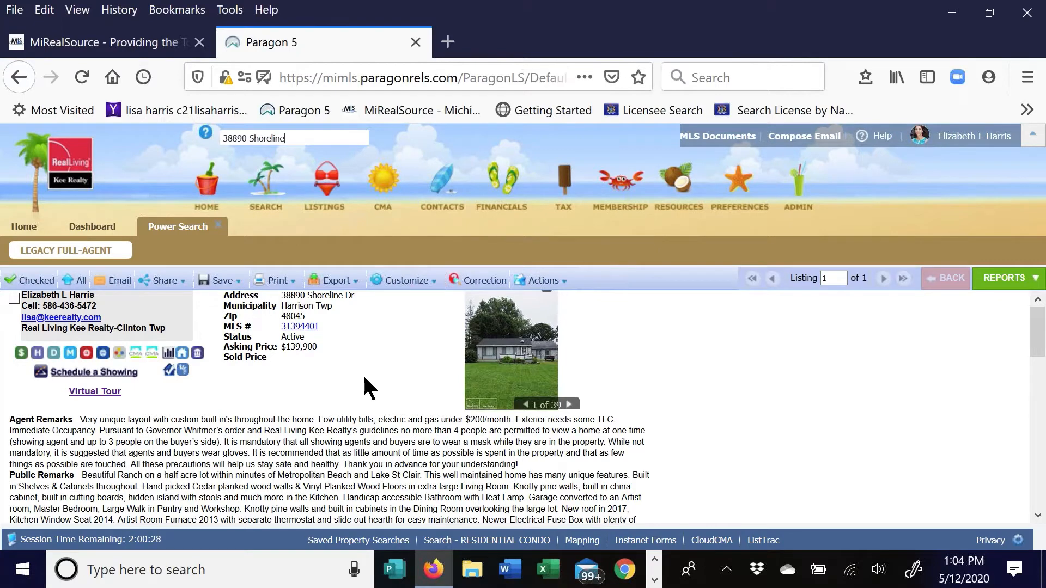
{"action": "key", "text": "ctrl+0"}
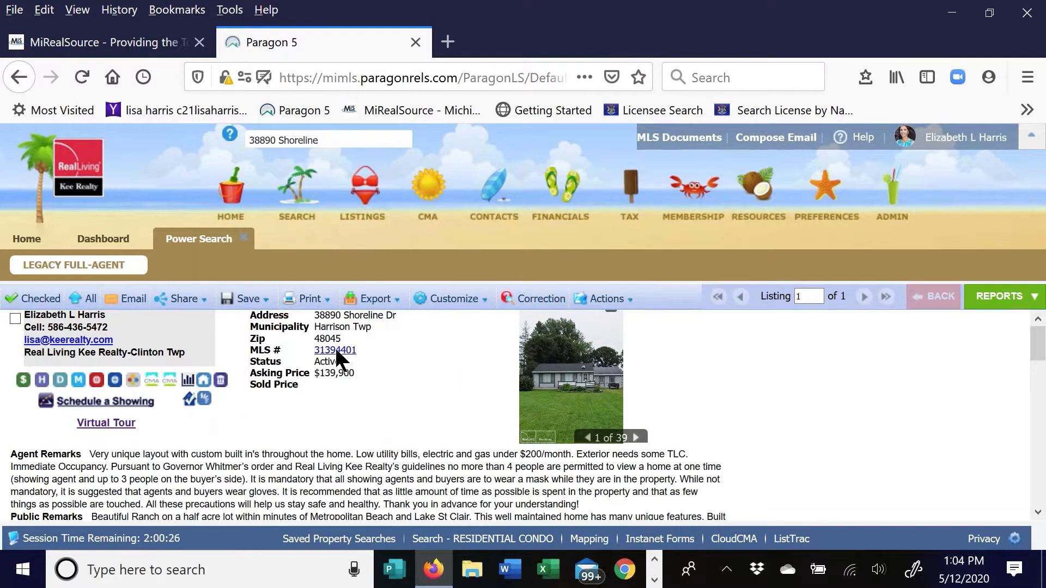
{"action": "left_click", "coordinate": [96, 381]}
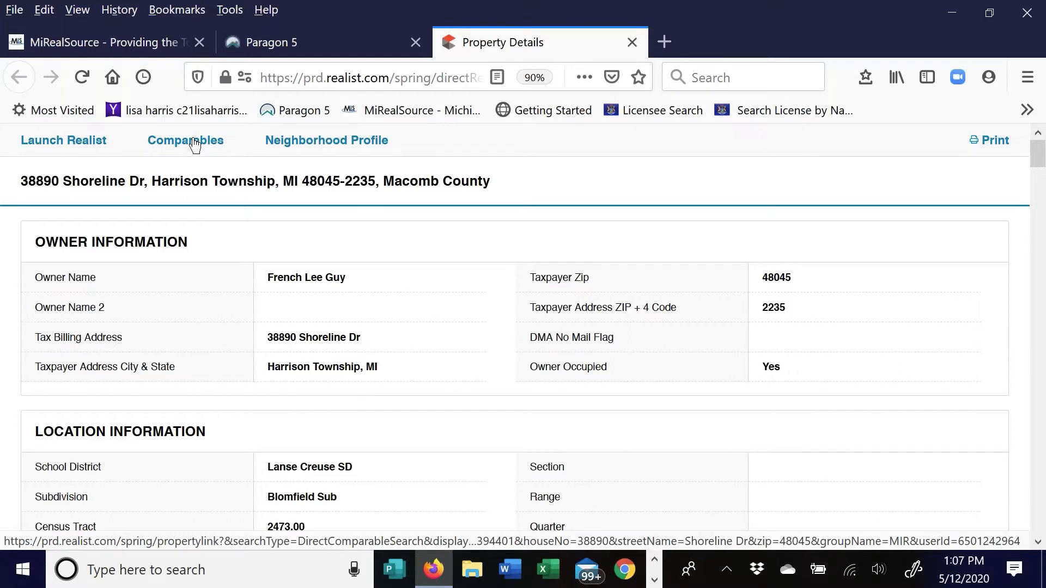
{"action": "left_click", "coordinate": [195, 145]}
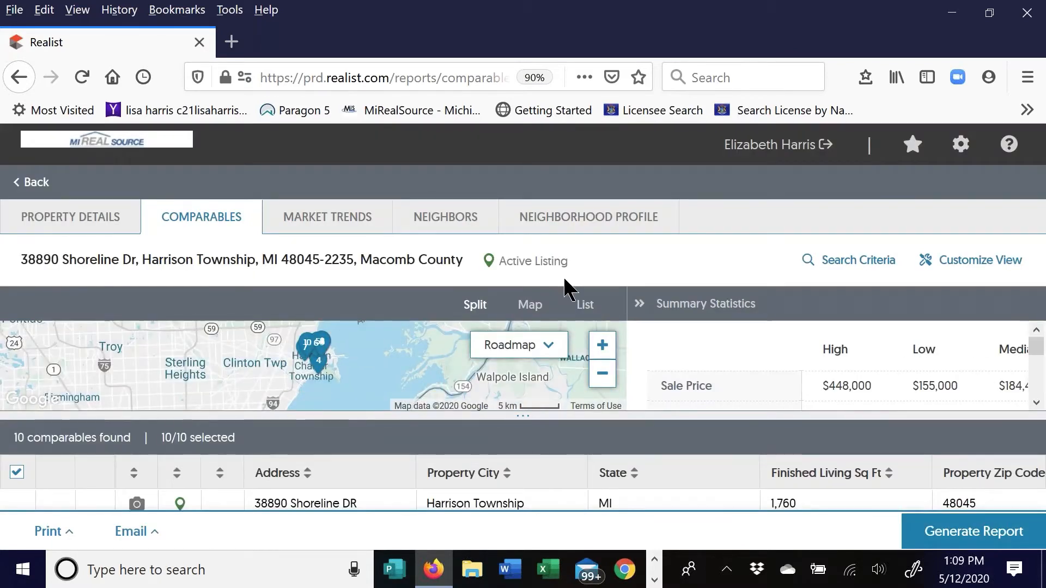
{"action": "key", "text": "ctrl+minus"}
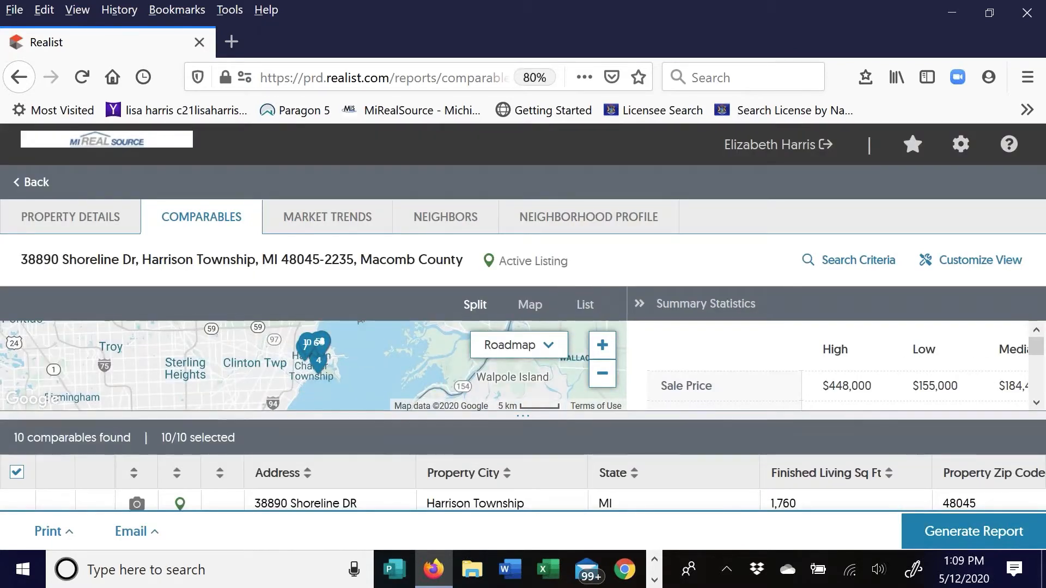
{"action": "key", "text": "ctrl+minus"}
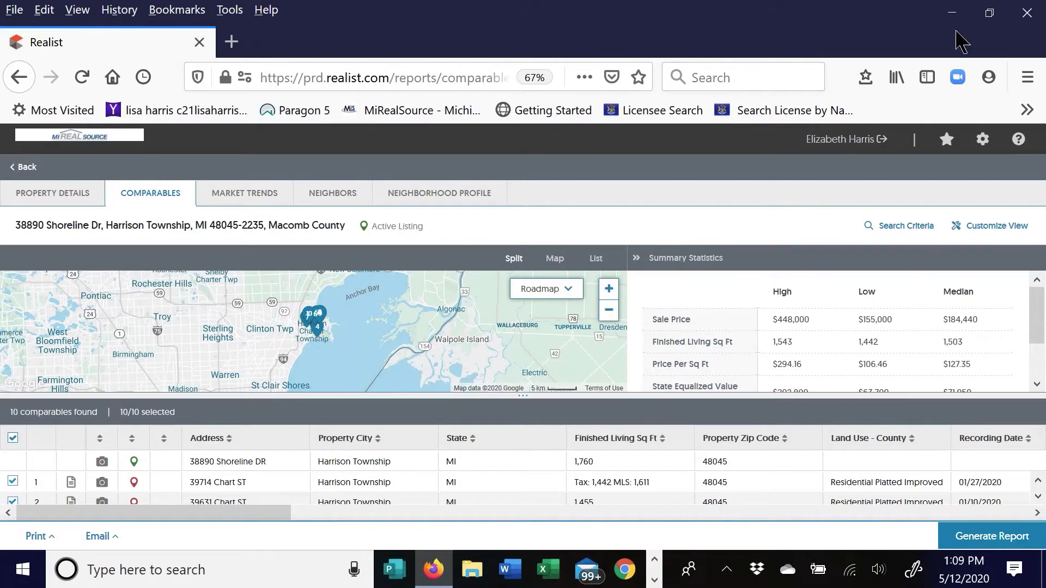
{"action": "left_click", "coordinate": [957, 31]}
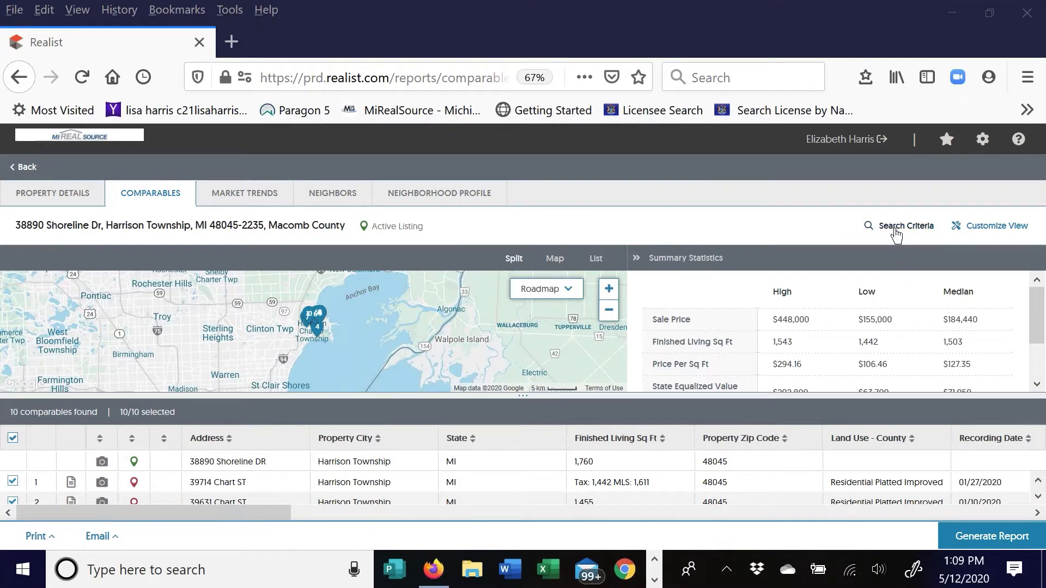
Open the comparables Search Criteria, keeping 10 comparables sorted by Living/Building Area
{"action": "left_click", "coordinate": [907, 231]}
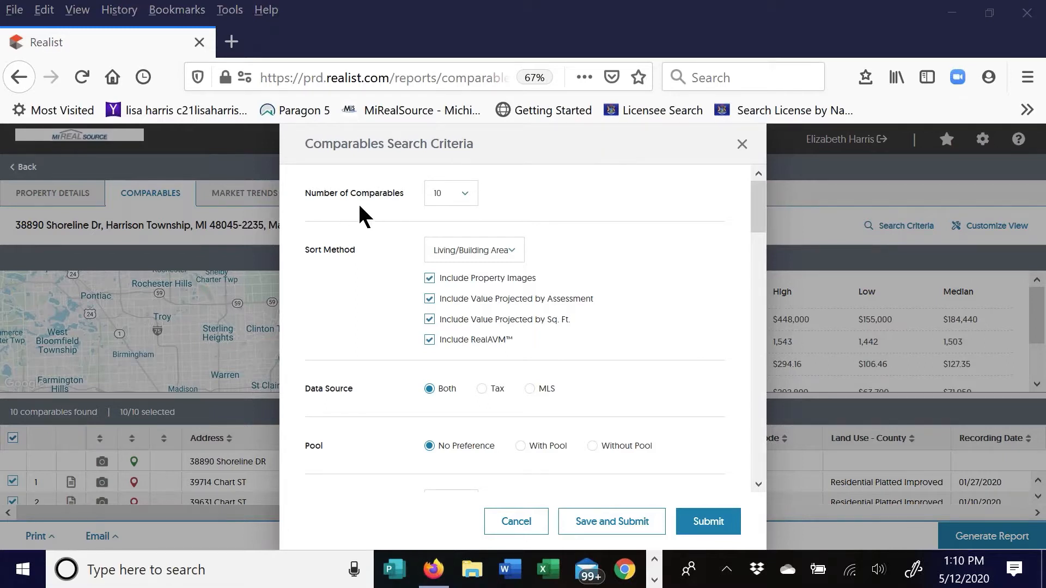
{"action": "left_click", "coordinate": [465, 194]}
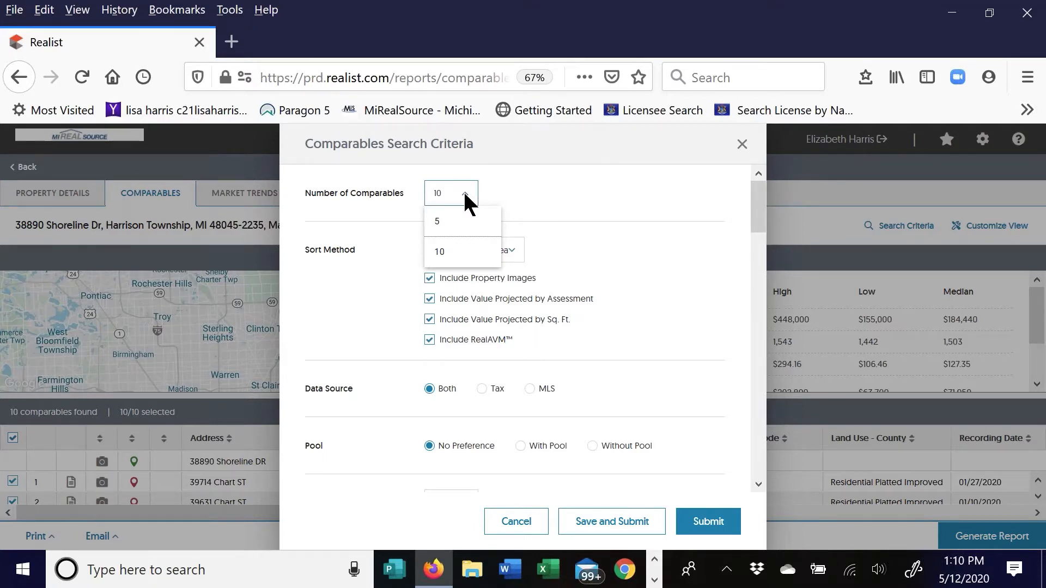
{"action": "left_click", "coordinate": [502, 195]}
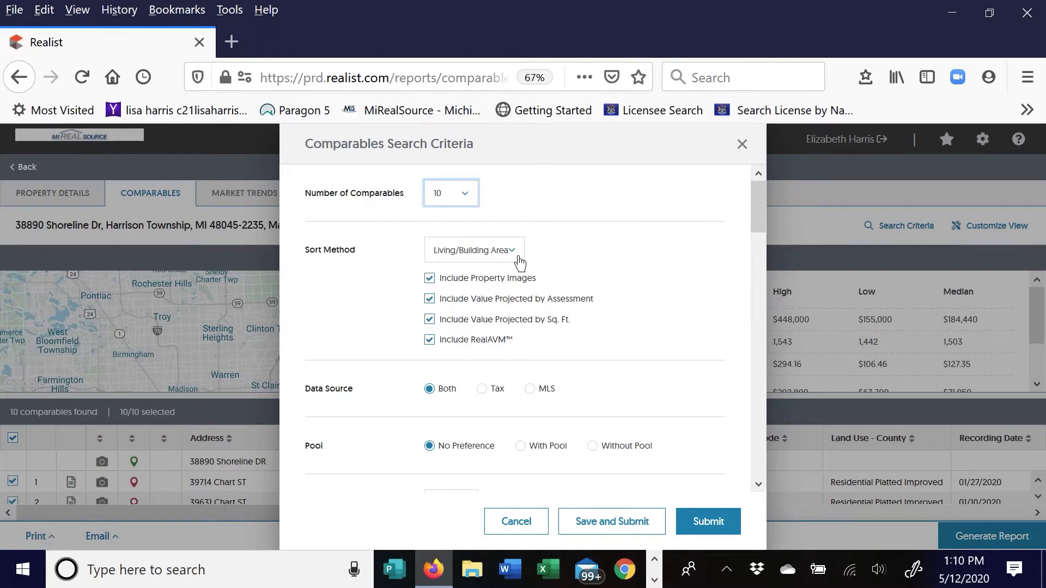
{"action": "left_click", "coordinate": [510, 253]}
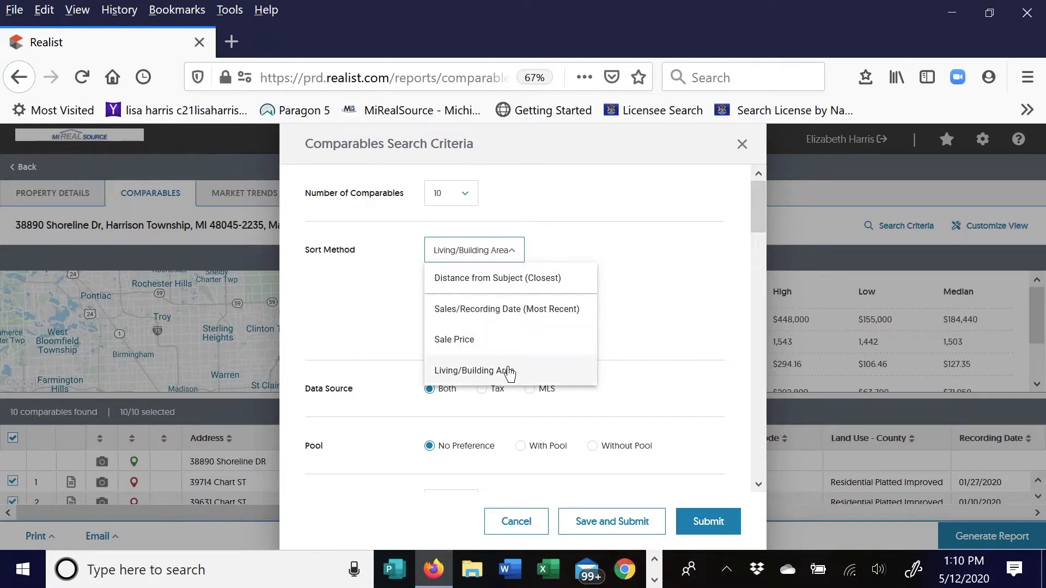
{"action": "left_click", "coordinate": [600, 254]}
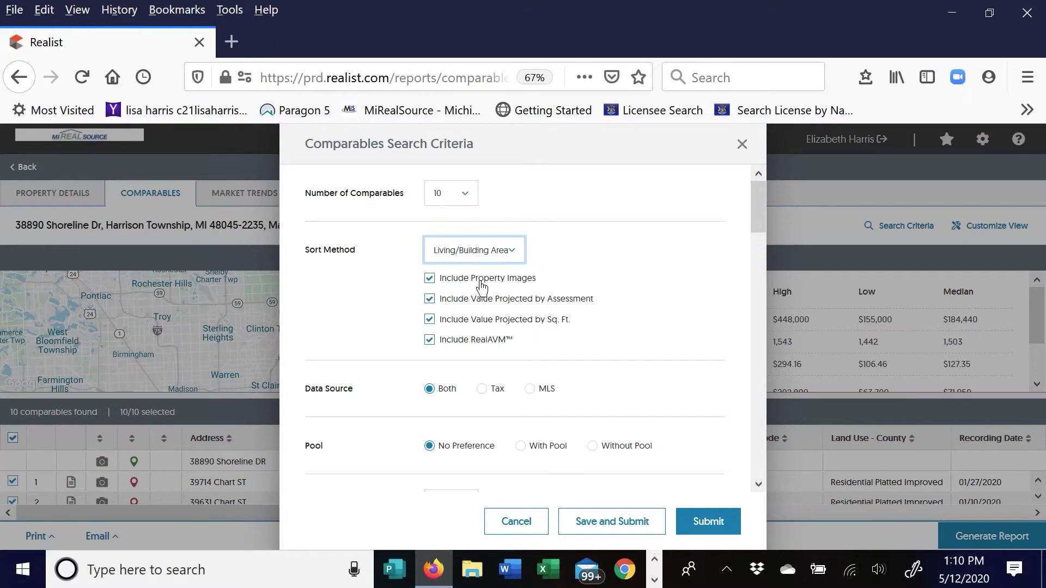
Keep Distance from Subject at 1 mile in the search criteria
{"action": "scroll", "coordinate": [337, 360], "scroll_direction": "down", "scroll_amount": 2}
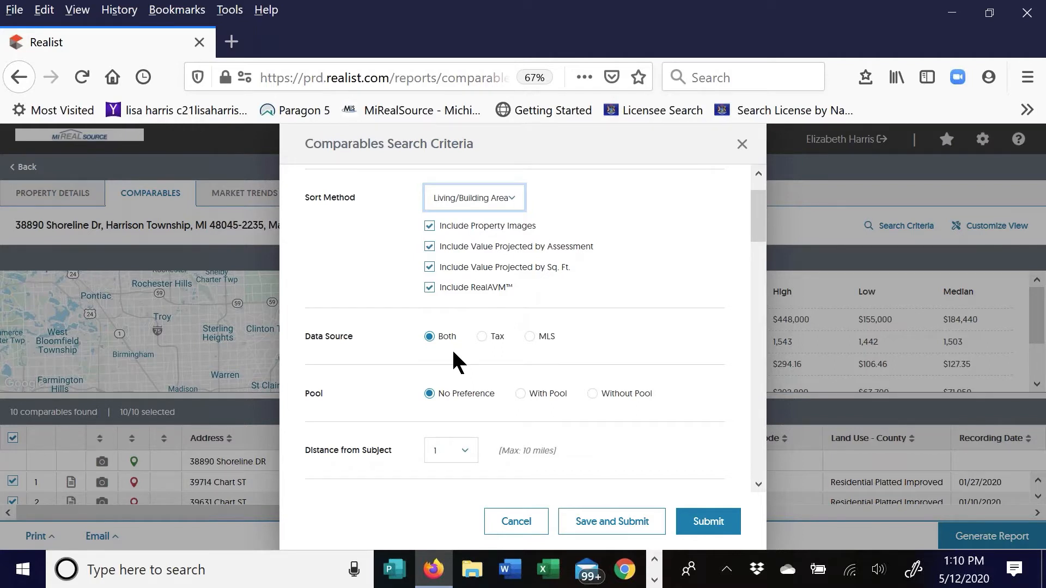
{"action": "scroll", "coordinate": [600, 289], "scroll_direction": "down", "scroll_amount": 3}
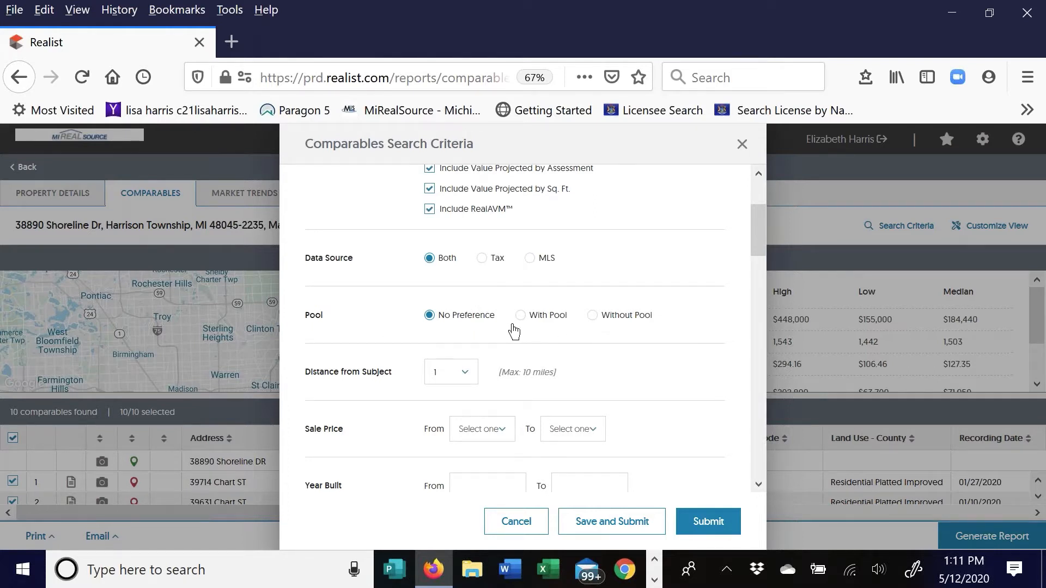
{"action": "scroll", "coordinate": [327, 326], "scroll_direction": "down", "scroll_amount": 2}
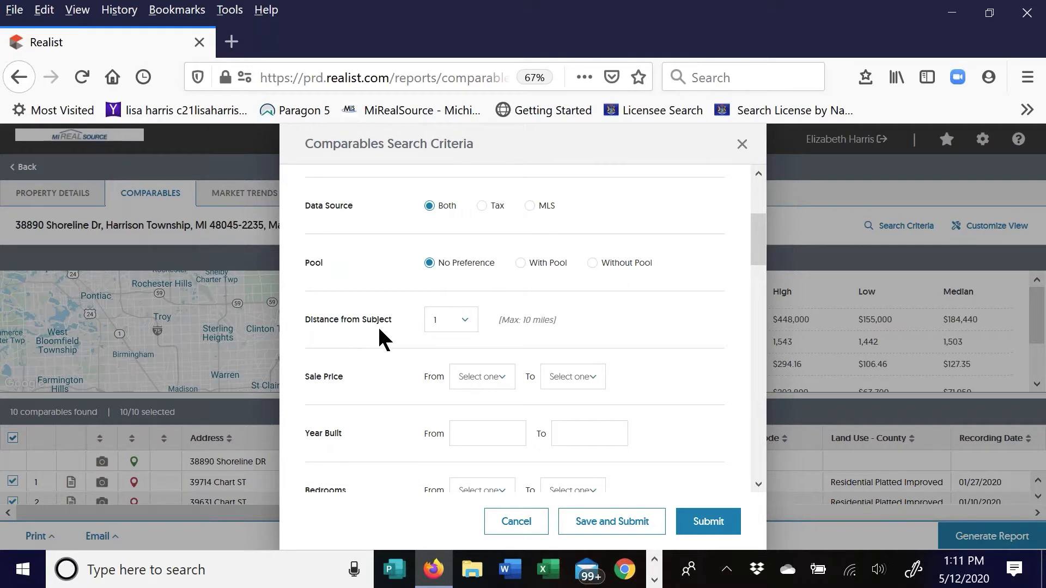
{"action": "left_click", "coordinate": [460, 320]}
{"action": "scroll", "coordinate": [470, 412], "scroll_direction": "down", "scroll_amount": 3}
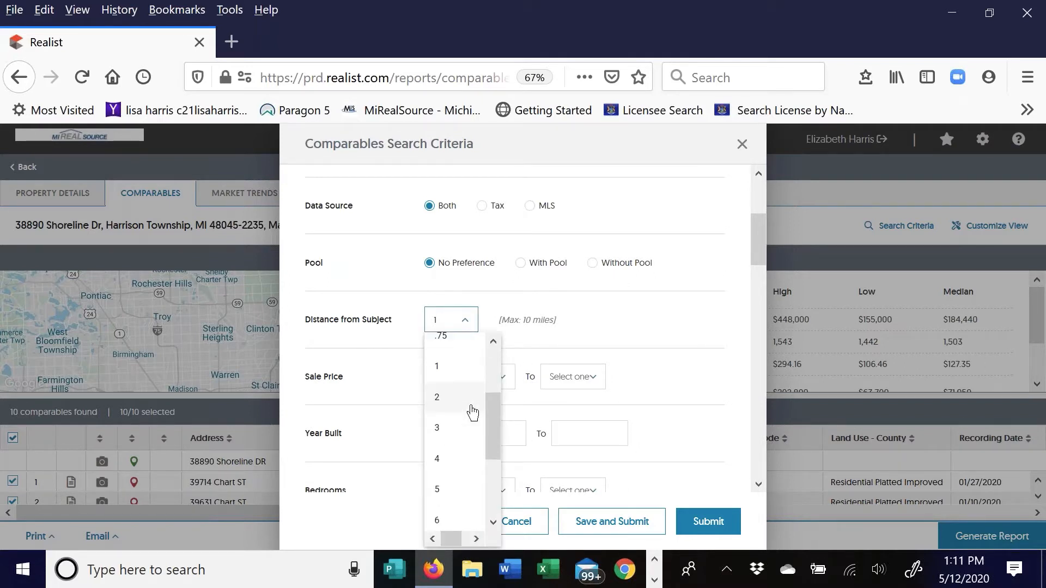
{"action": "scroll", "coordinate": [489, 430], "scroll_direction": "down", "scroll_amount": 2}
{"action": "left_click_drag", "start_coordinate": [487, 453], "coordinate": [482, 490]}
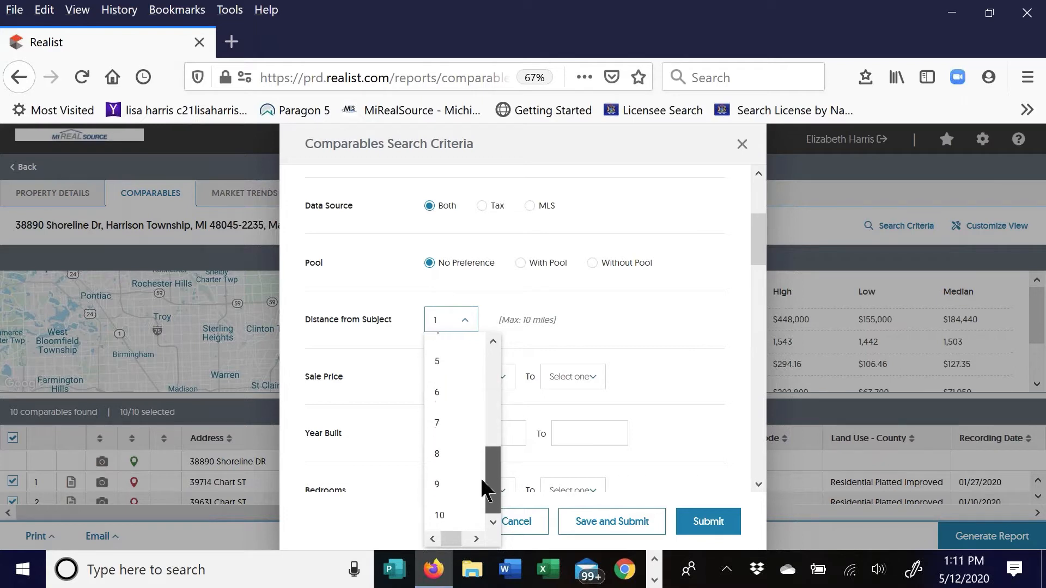
{"action": "left_click", "coordinate": [580, 309]}
Leave Stories From blank and show the Tax/Distressed Sales choices
{"action": "scroll", "coordinate": [362, 304], "scroll_direction": "down", "scroll_amount": 4}
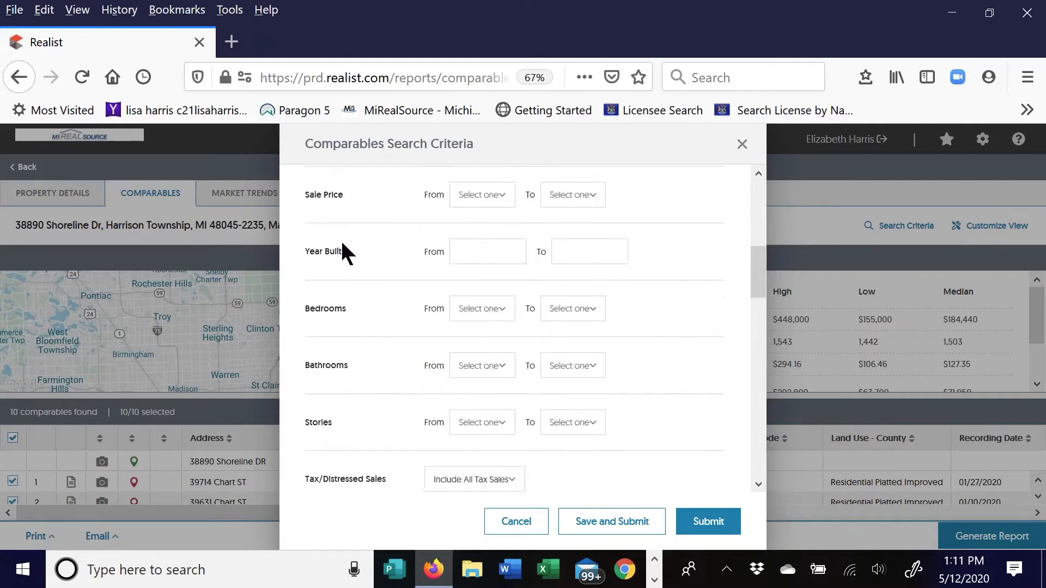
{"action": "scroll", "coordinate": [513, 243], "scroll_direction": "up", "scroll_amount": 1}
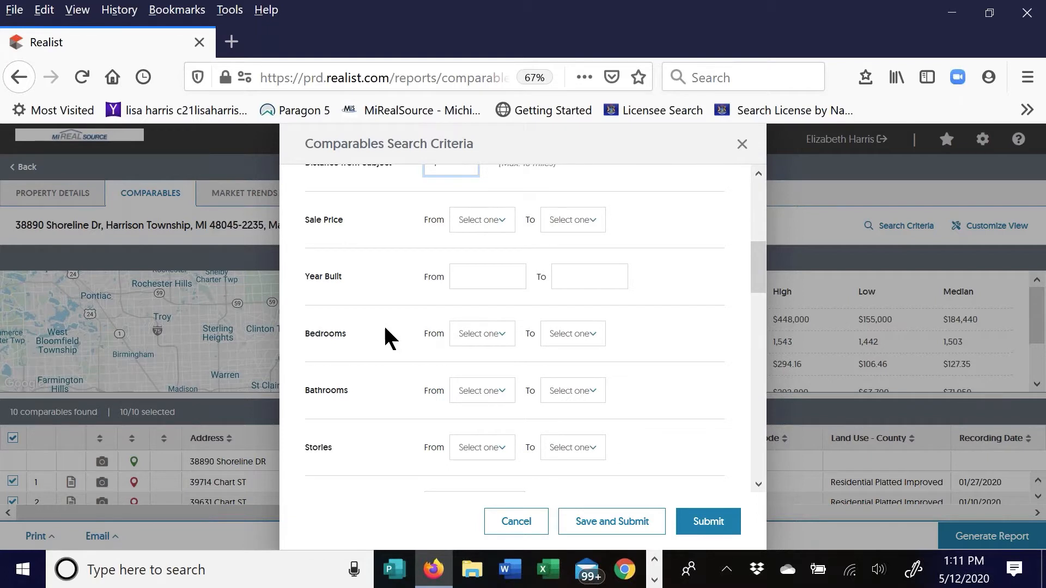
{"action": "scroll", "coordinate": [383, 325], "scroll_direction": "down", "scroll_amount": 3}
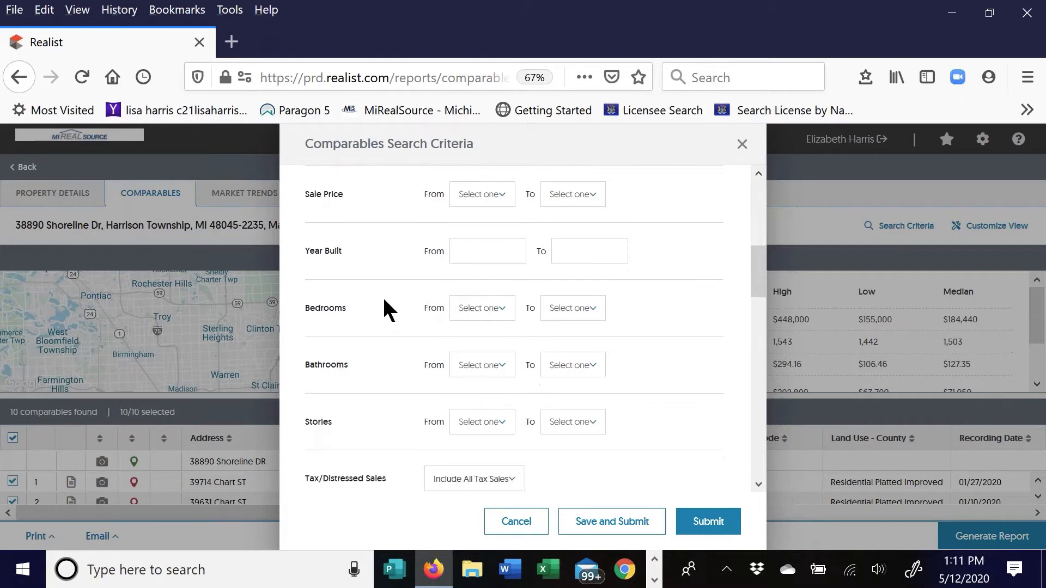
{"action": "left_click", "coordinate": [487, 369]}
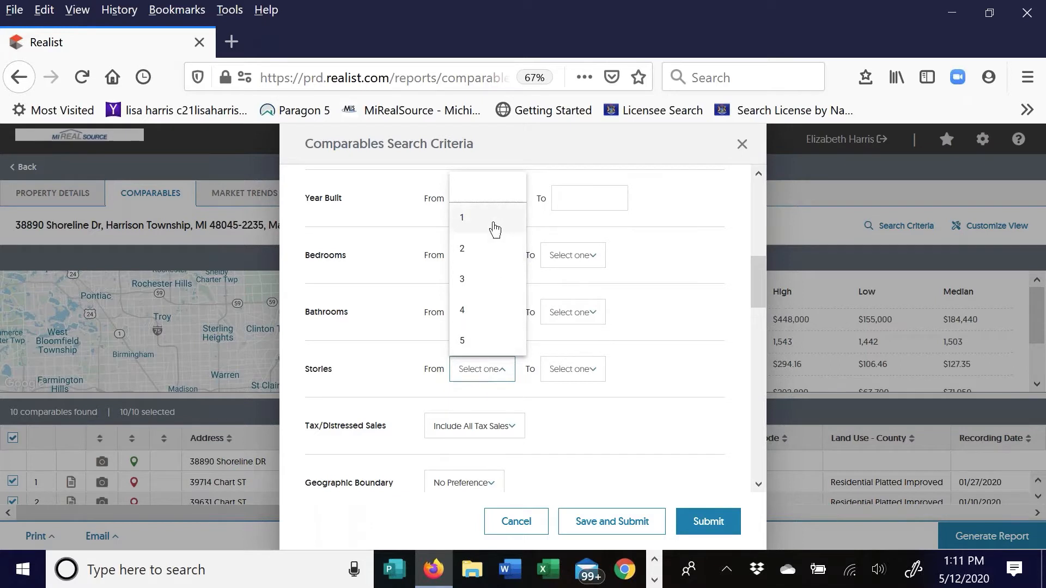
{"action": "left_click", "coordinate": [488, 196]}
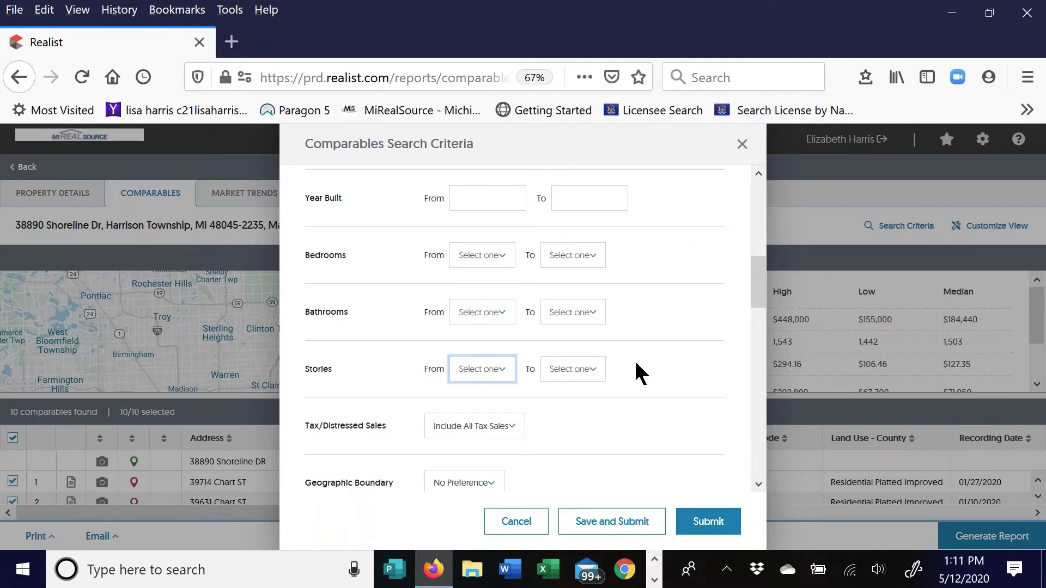
{"action": "scroll", "coordinate": [654, 357], "scroll_direction": "down", "scroll_amount": 2}
{"action": "scroll", "coordinate": [651, 344], "scroll_direction": "down", "scroll_amount": 1}
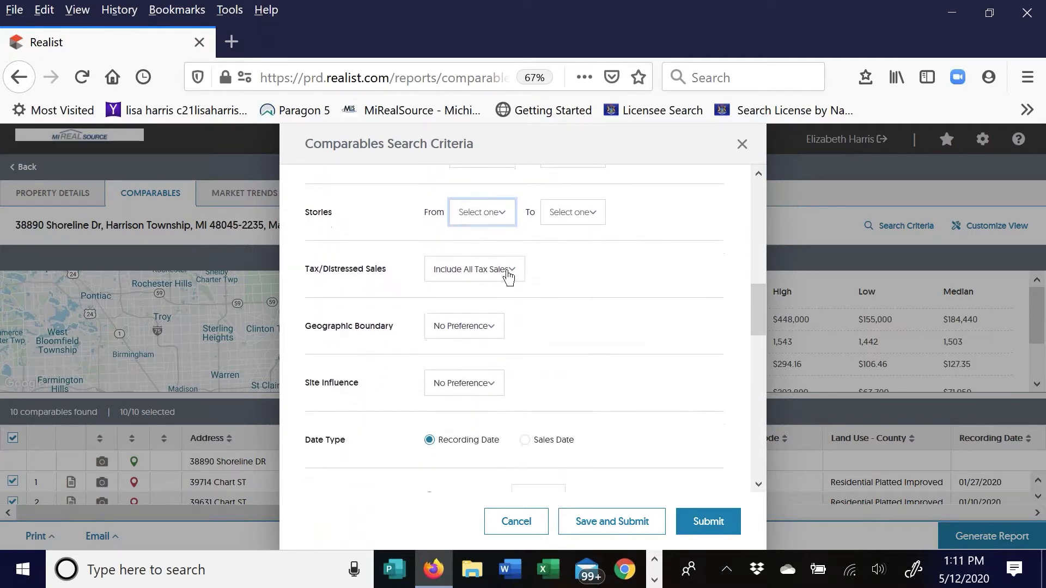
{"action": "left_click", "coordinate": [510, 277]}
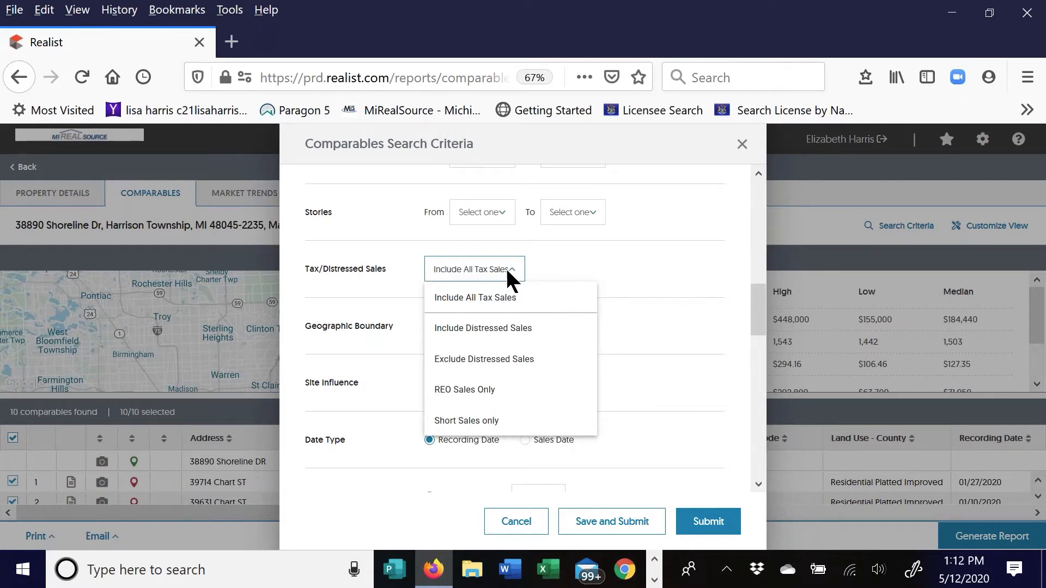
{"action": "left_click", "coordinate": [569, 262]}
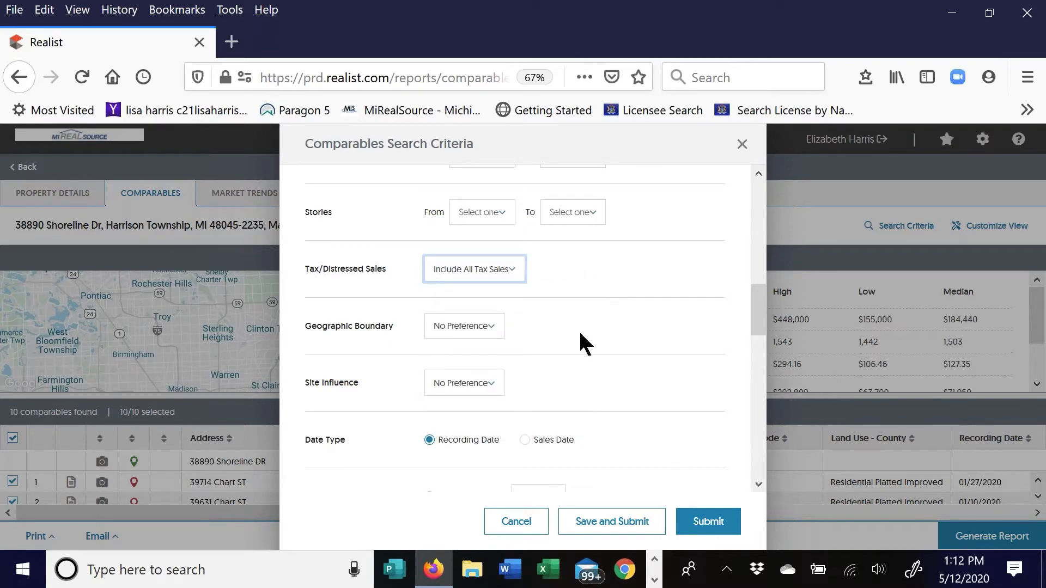
{"action": "left_click", "coordinate": [481, 330]}
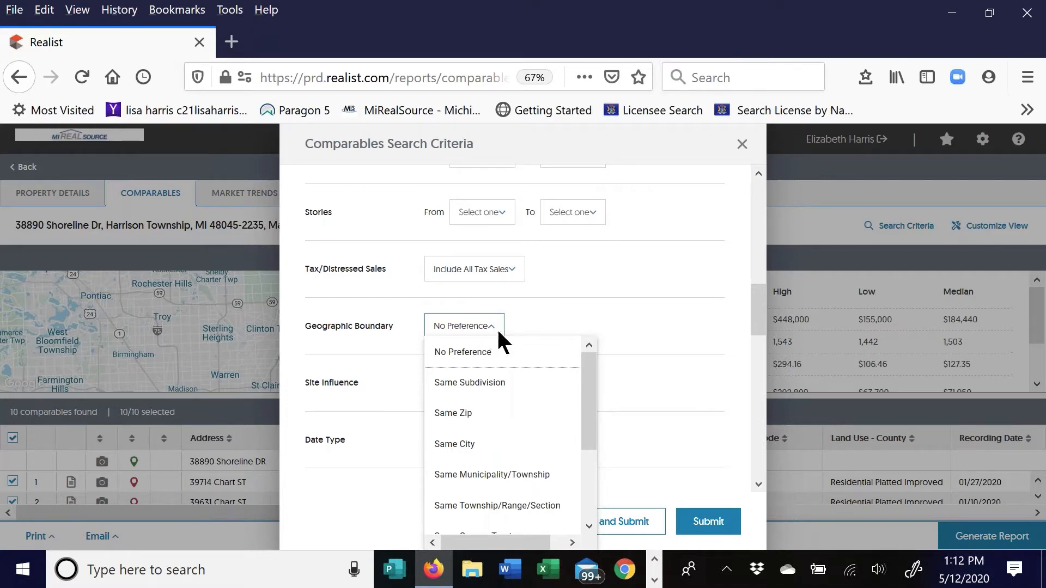
{"action": "scroll", "coordinate": [537, 369], "scroll_direction": "down", "scroll_amount": 3}
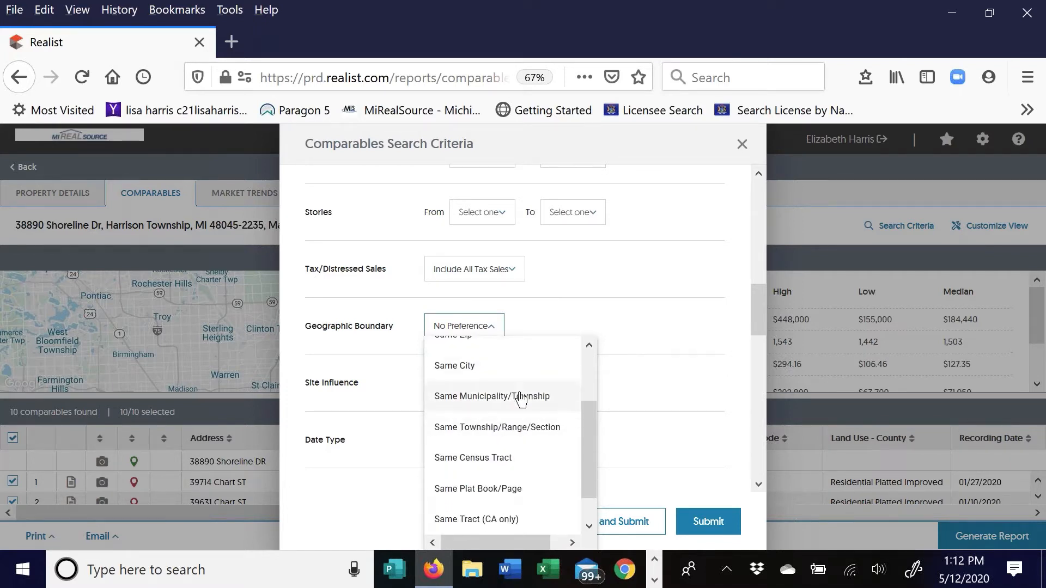
{"action": "left_click", "coordinate": [580, 305]}
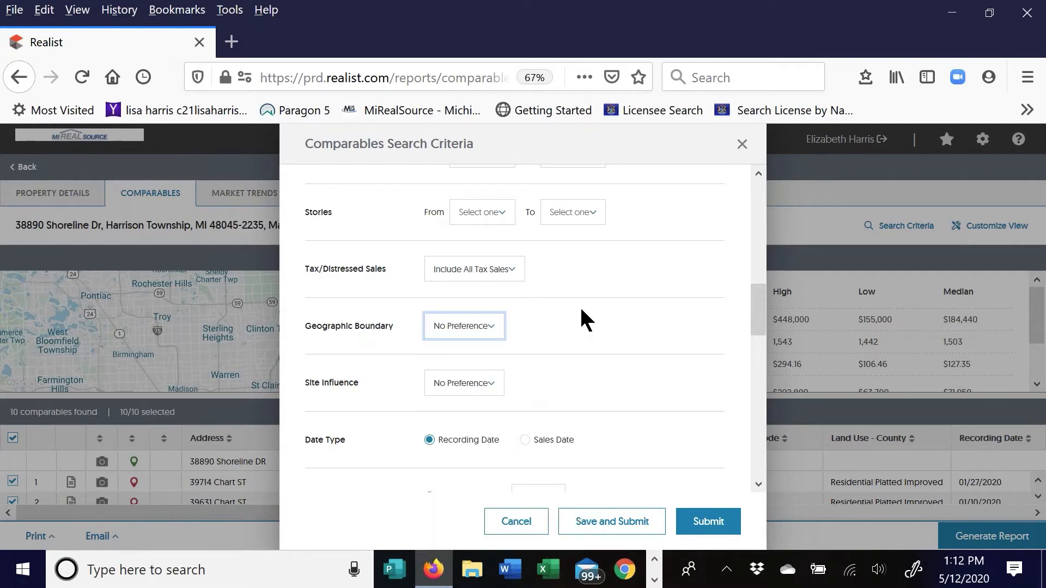
{"action": "left_click", "coordinate": [485, 387]}
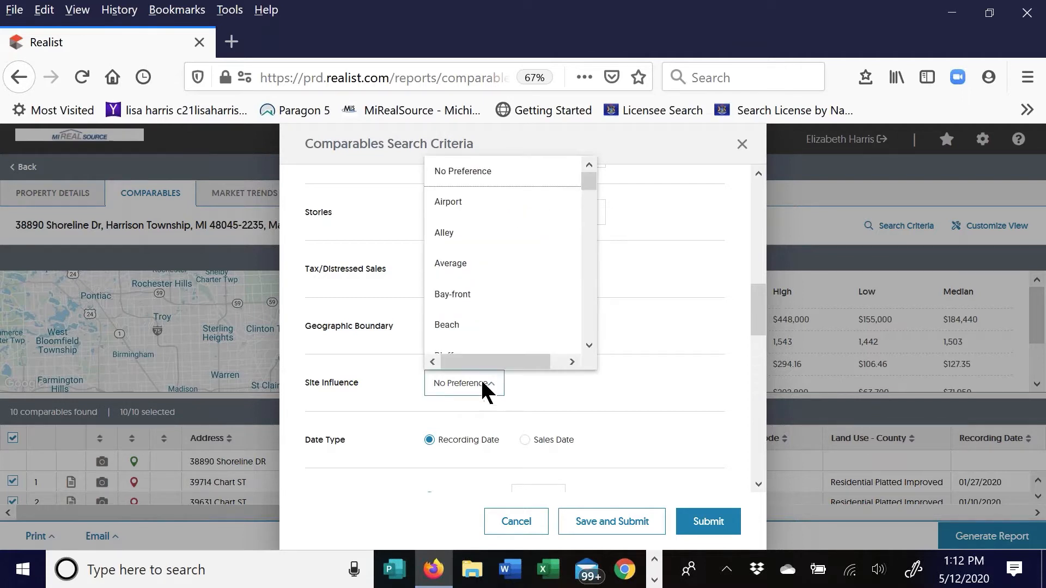
{"action": "left_click_drag", "start_coordinate": [585, 185], "coordinate": [587, 287]}
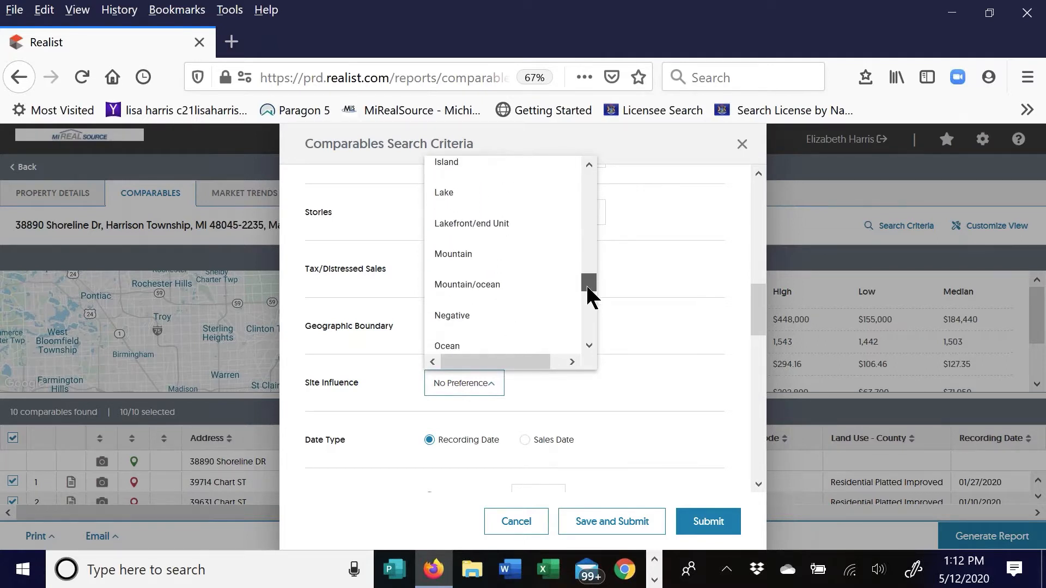
{"action": "left_click", "coordinate": [640, 350]}
{"action": "scroll", "coordinate": [386, 351], "scroll_direction": "down", "scroll_amount": 4}
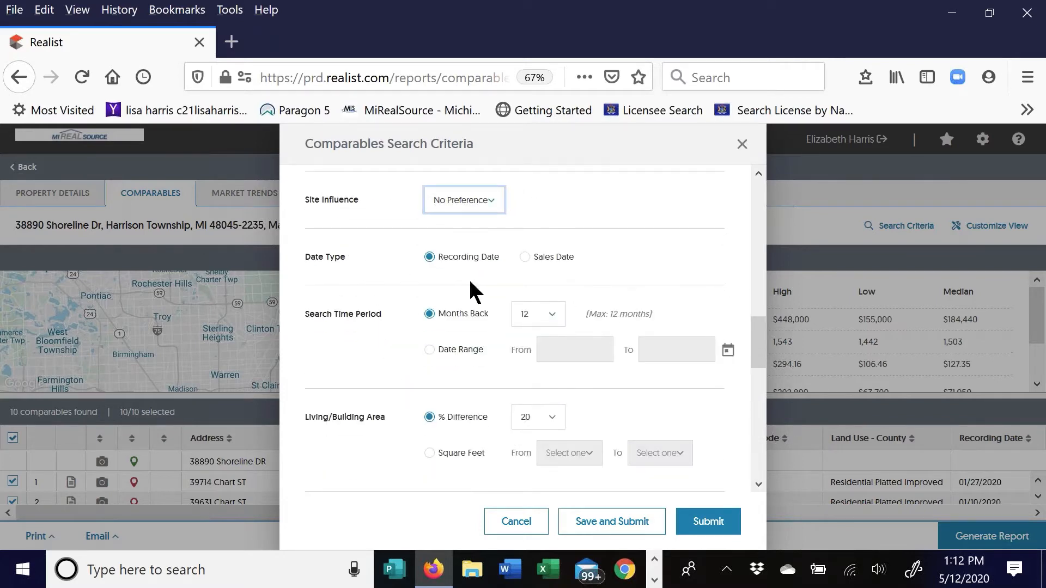
Use Sales Date as the date type with a 6-month Months Back time period
{"action": "left_click", "coordinate": [524, 257]}
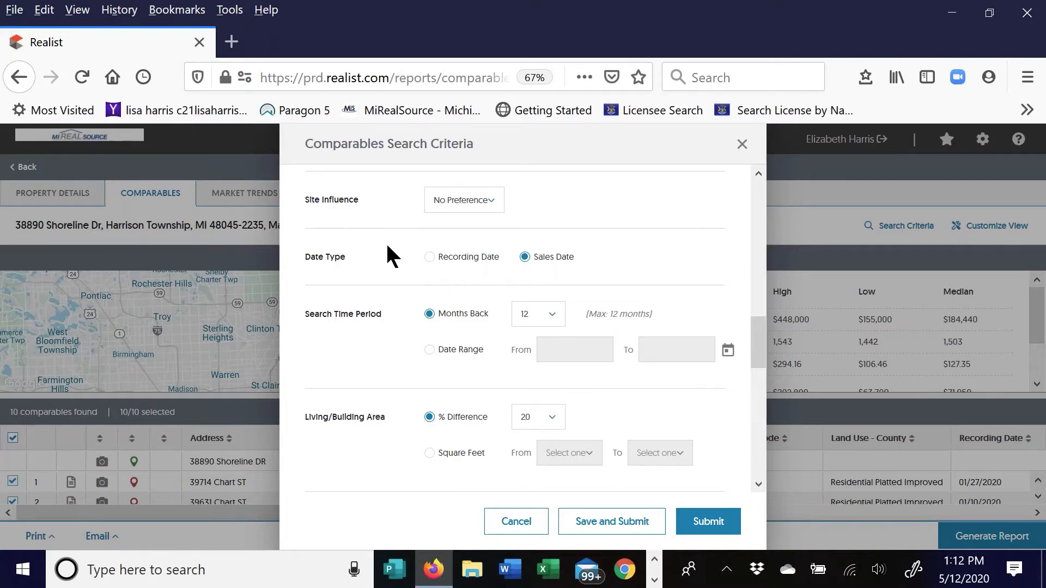
{"action": "left_click", "coordinate": [552, 325]}
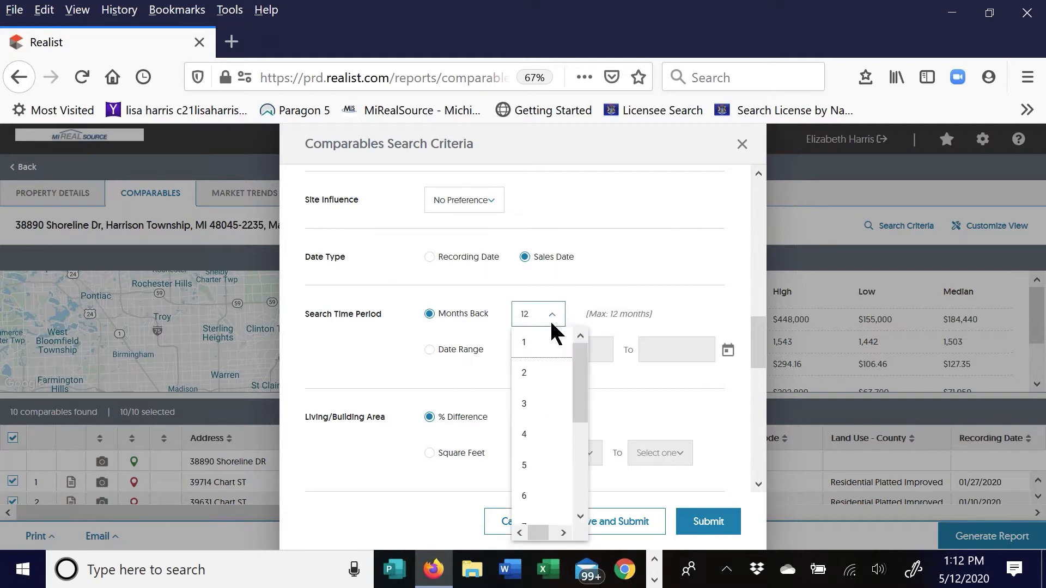
{"action": "left_click", "coordinate": [540, 497]}
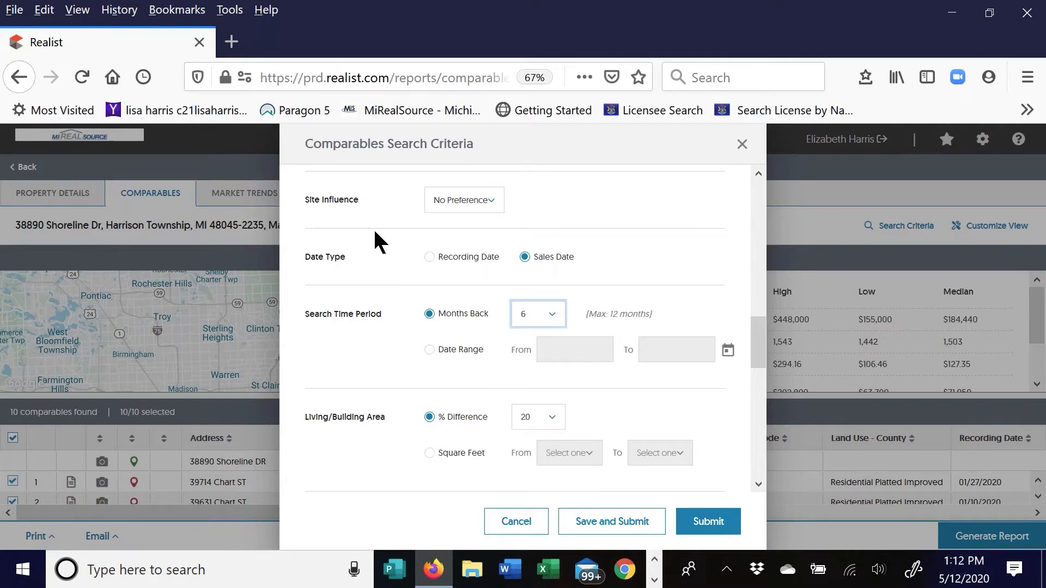
{"action": "left_click", "coordinate": [433, 353]}
{"action": "left_click", "coordinate": [430, 350]}
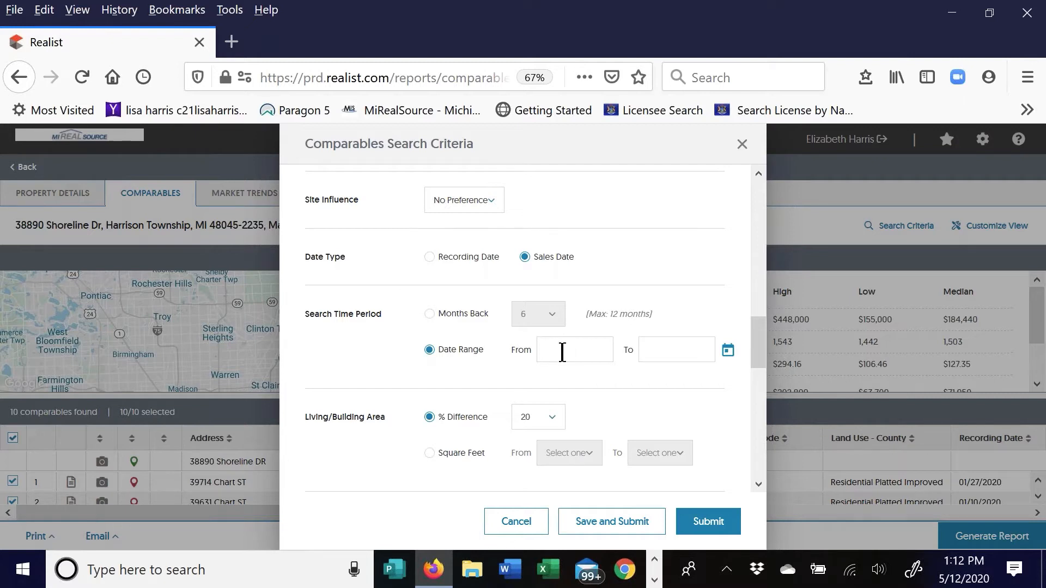
{"action": "left_click", "coordinate": [430, 314]}
{"action": "scroll", "coordinate": [337, 308], "scroll_direction": "down", "scroll_amount": 3}
{"action": "scroll", "coordinate": [336, 309], "scroll_direction": "down", "scroll_amount": 2}
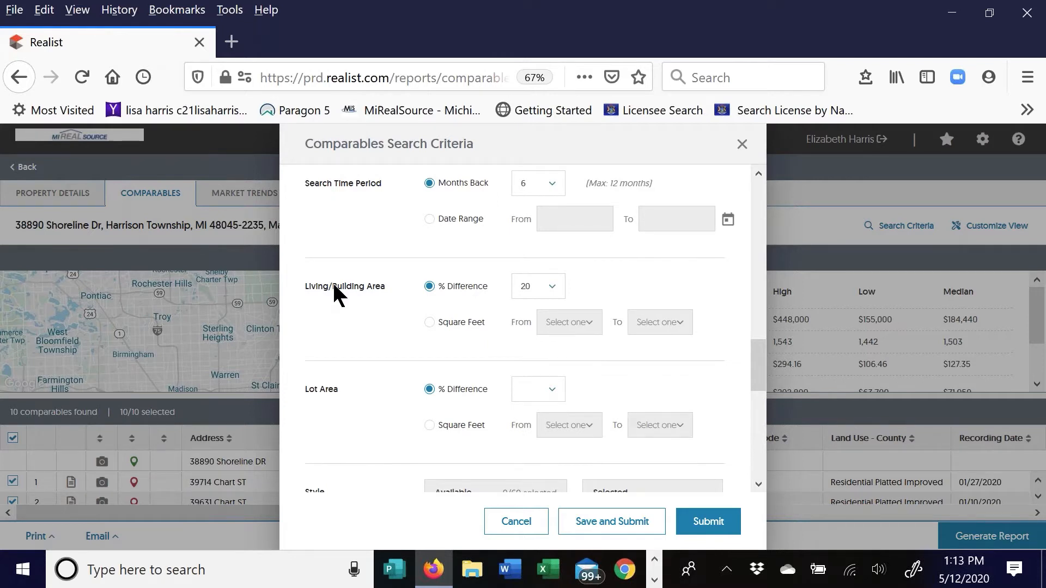
{"action": "left_click", "coordinate": [554, 293]}
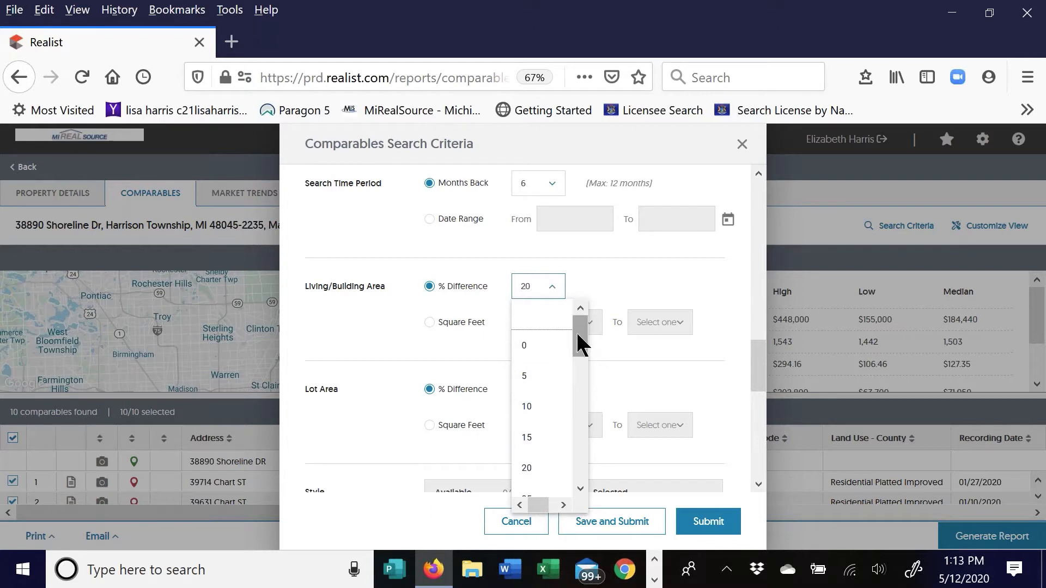
{"action": "left_click_drag", "start_coordinate": [578, 332], "coordinate": [583, 354]}
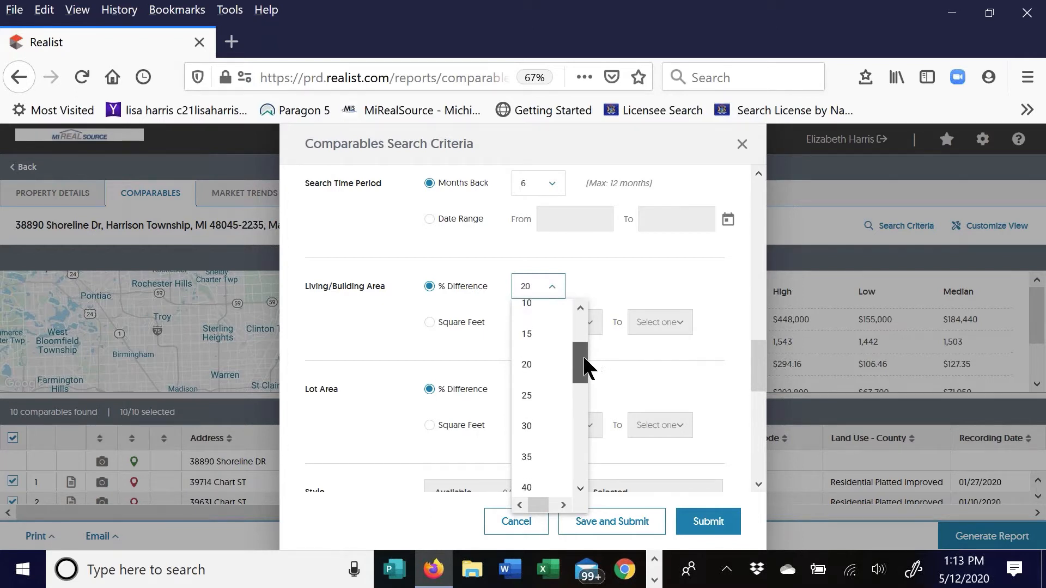
{"action": "left_click", "coordinate": [537, 363]}
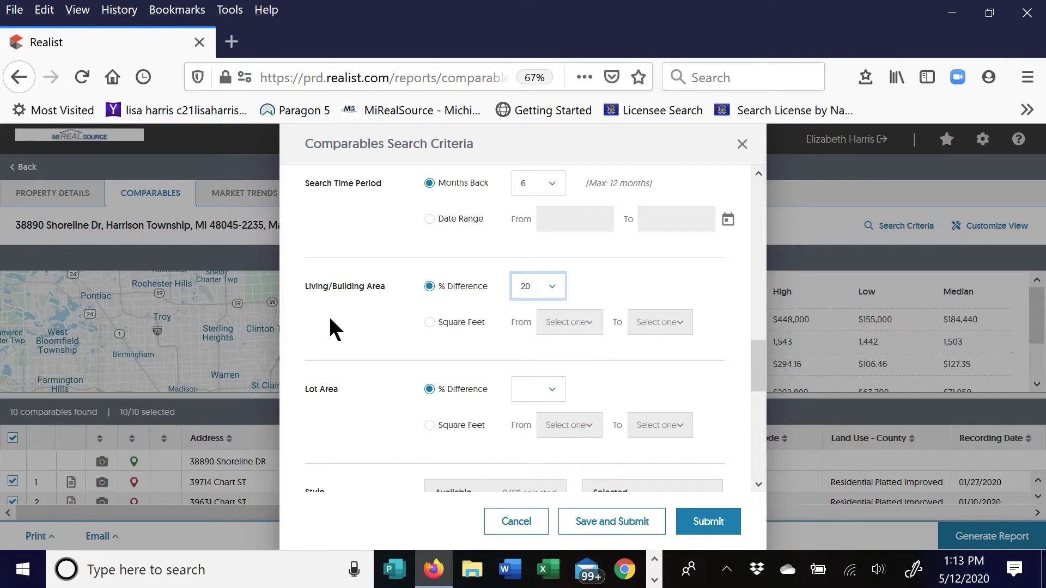
{"action": "scroll", "coordinate": [330, 289], "scroll_direction": "down", "scroll_amount": 2}
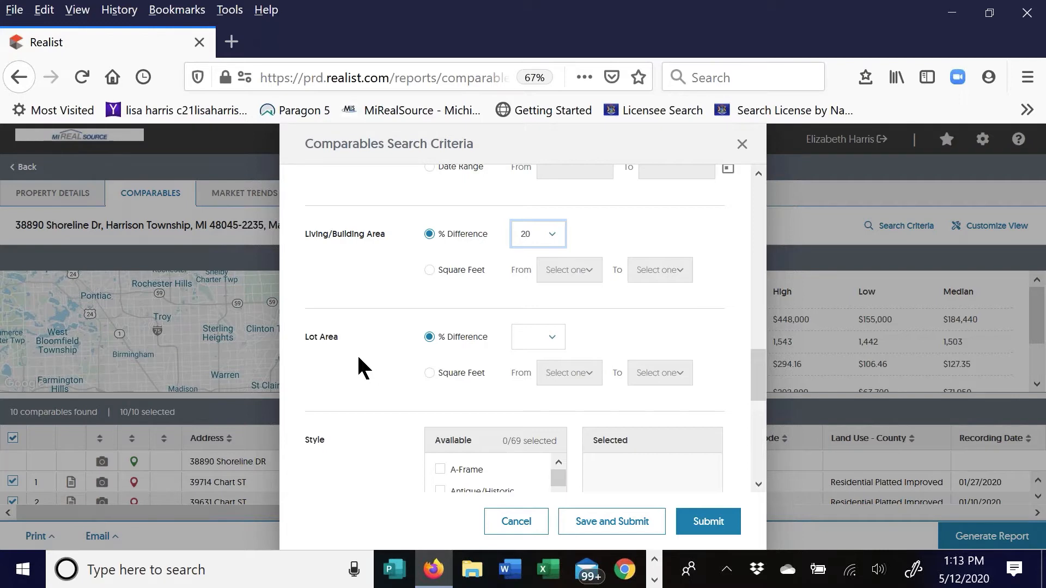
{"action": "scroll", "coordinate": [358, 355], "scroll_direction": "down", "scroll_amount": 3}
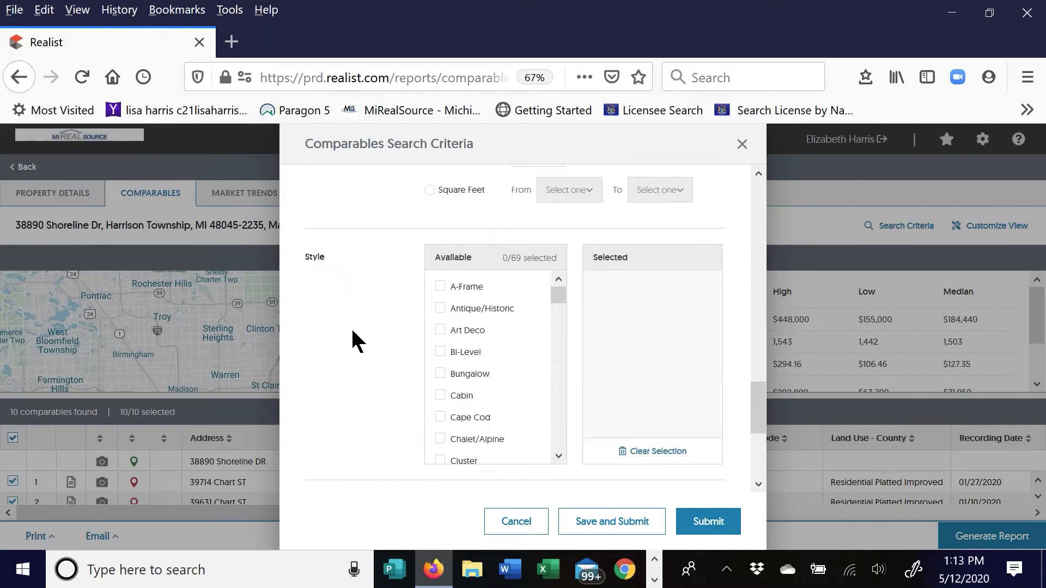
{"action": "scroll", "coordinate": [355, 343], "scroll_direction": "down", "scroll_amount": 1}
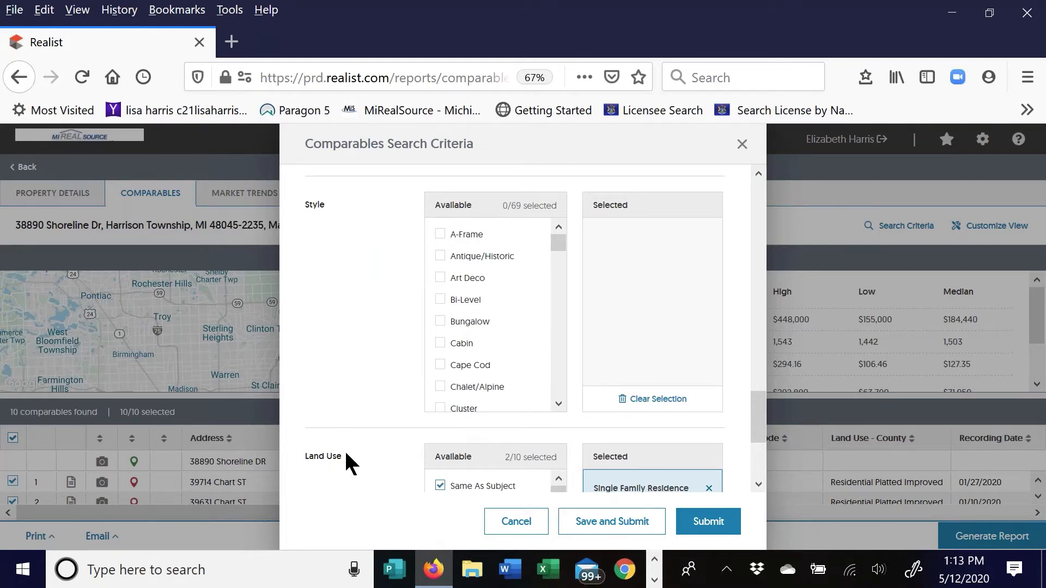
{"action": "scroll", "coordinate": [346, 460], "scroll_direction": "down", "scroll_amount": 2}
{"action": "scroll", "coordinate": [346, 447], "scroll_direction": "up", "scroll_amount": 3}
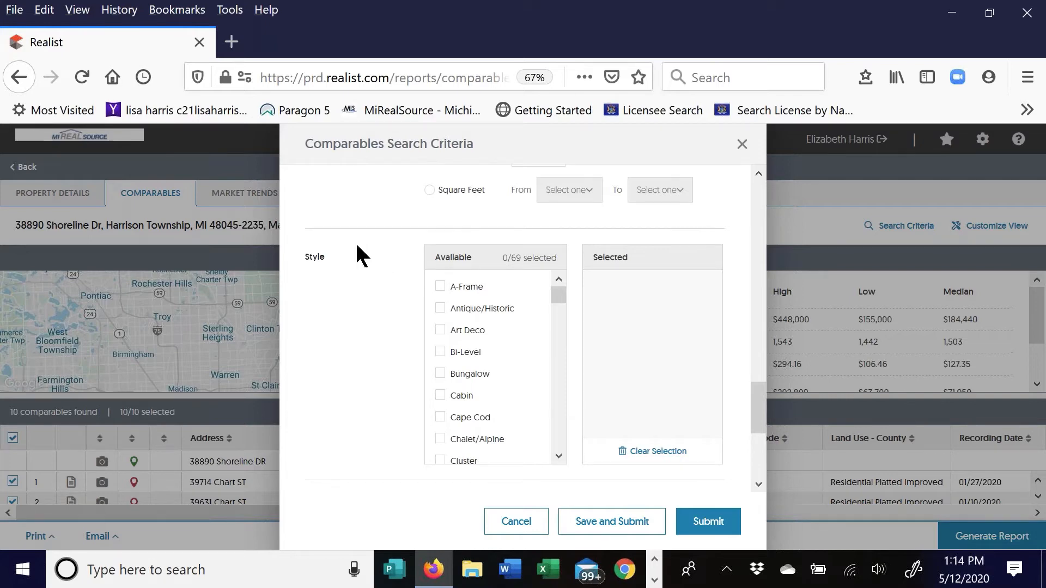
{"action": "scroll", "coordinate": [356, 254], "scroll_direction": "down", "scroll_amount": 3}
{"action": "scroll", "coordinate": [354, 243], "scroll_direction": "down", "scroll_amount": 1}
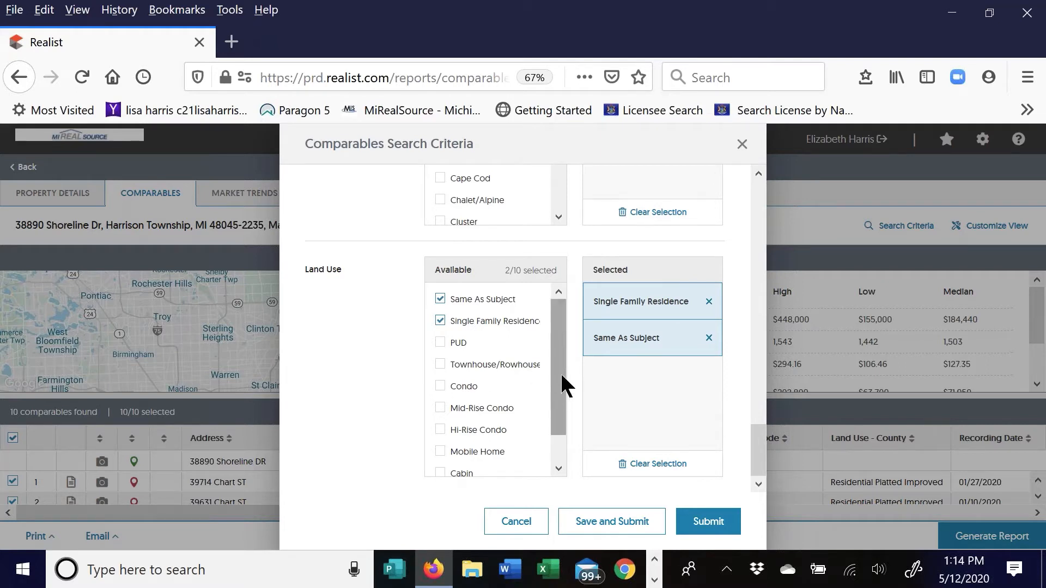
{"action": "left_click_drag", "start_coordinate": [561, 372], "coordinate": [550, 428]}
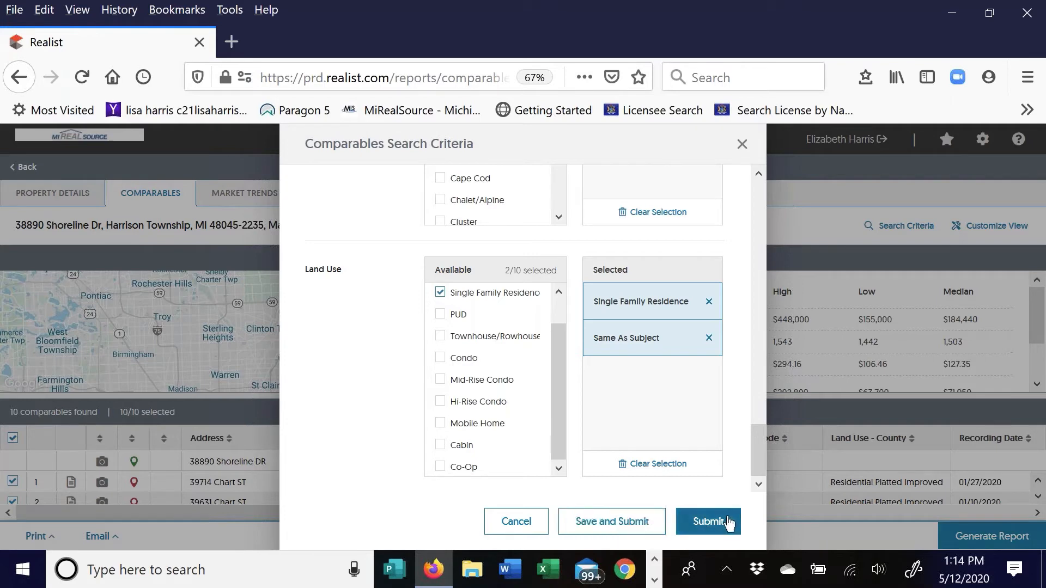
Save and submit the criteria to rerun the comparables search
{"action": "left_click", "coordinate": [619, 524]}
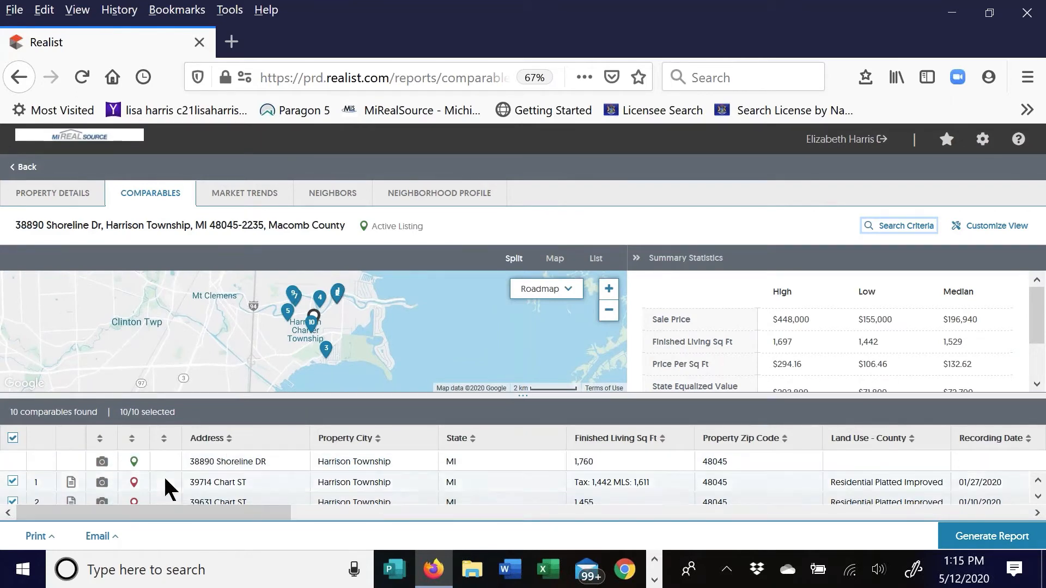
View comparable 1's detail report: 4 beds, 1,611 sq ft, built 1978, sold $188,880
{"action": "left_click", "coordinate": [73, 484]}
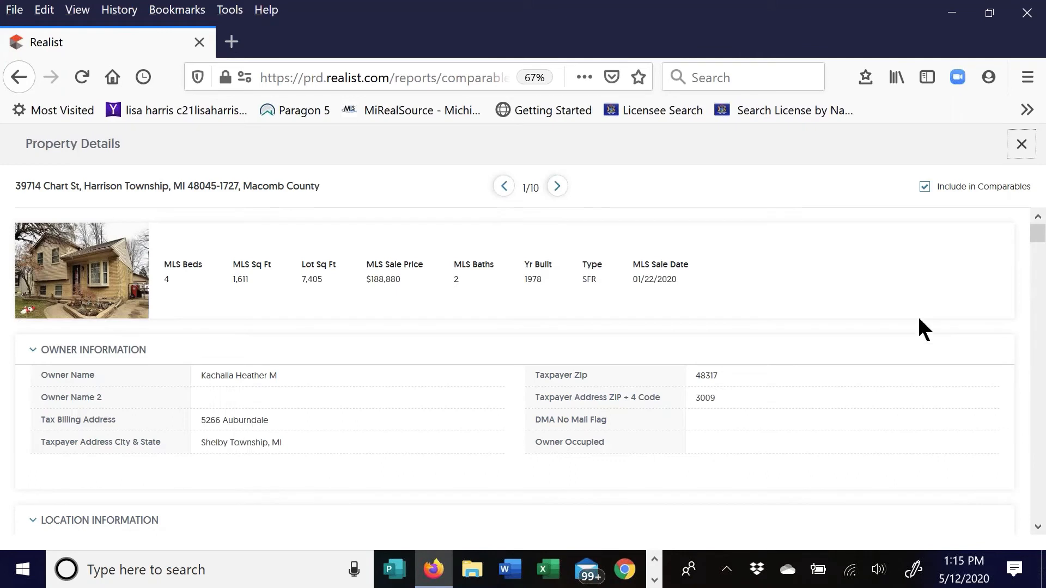
{"action": "left_click", "coordinate": [98, 272]}
{"action": "left_click", "coordinate": [986, 195]}
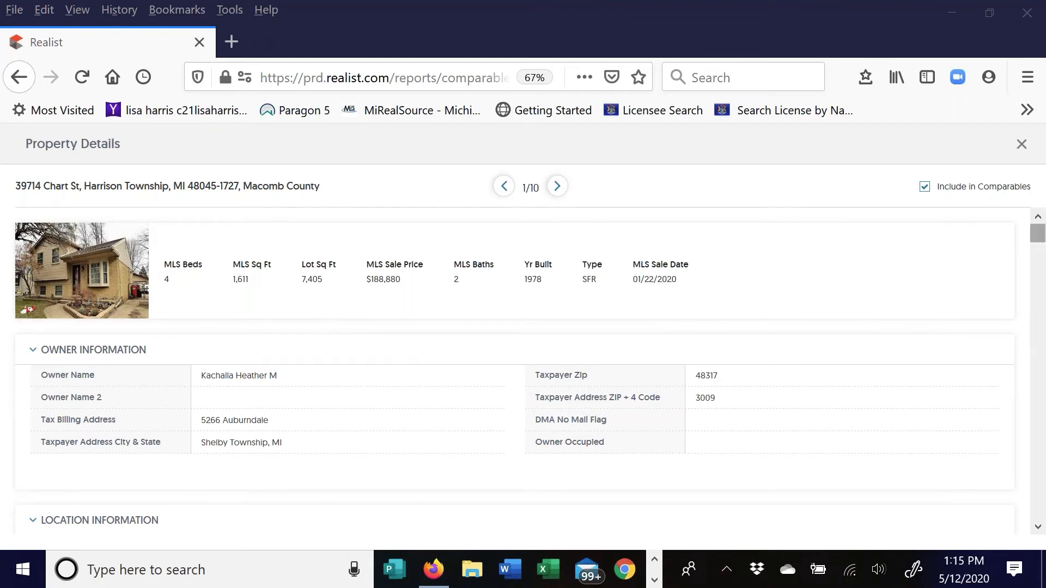
{"action": "mouse_move", "coordinate": [1038, 234]}
{"action": "left_mouse_down"}
{"action": "mouse_move", "coordinate": [1043, 344]}
{"action": "mouse_move", "coordinate": [1042, 235]}
{"action": "left_mouse_up"}
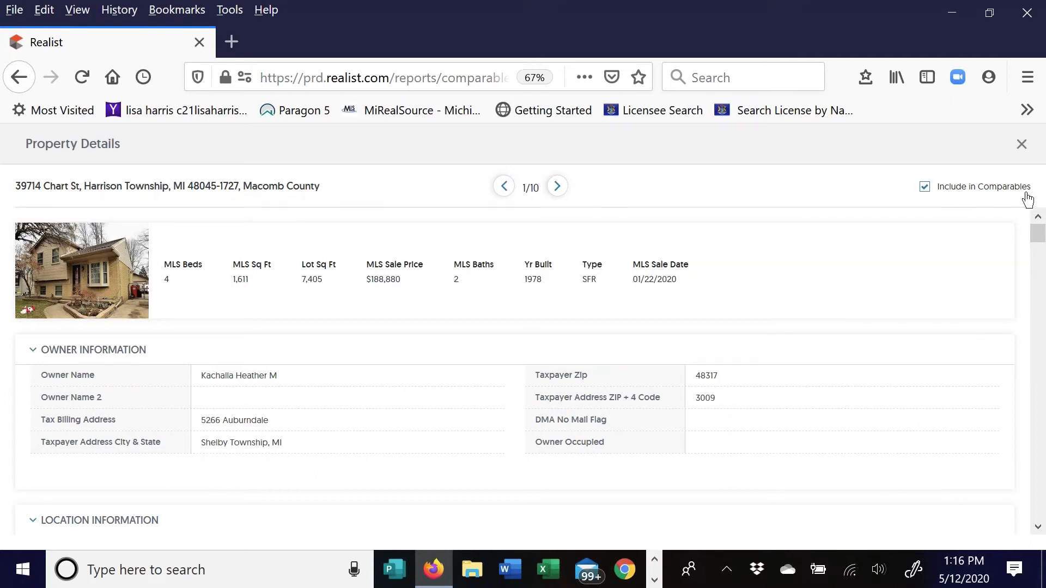
{"action": "left_click", "coordinate": [925, 188]}
{"action": "left_click", "coordinate": [926, 190]}
{"action": "left_click", "coordinate": [558, 187]}
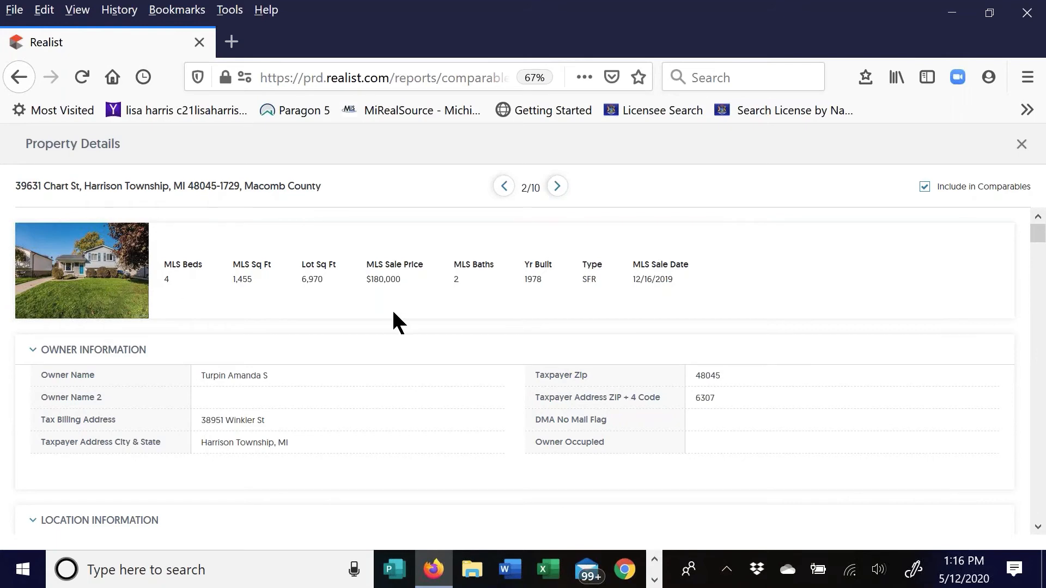
{"action": "scroll", "coordinate": [392, 308], "scroll_direction": "down", "scroll_amount": 1}
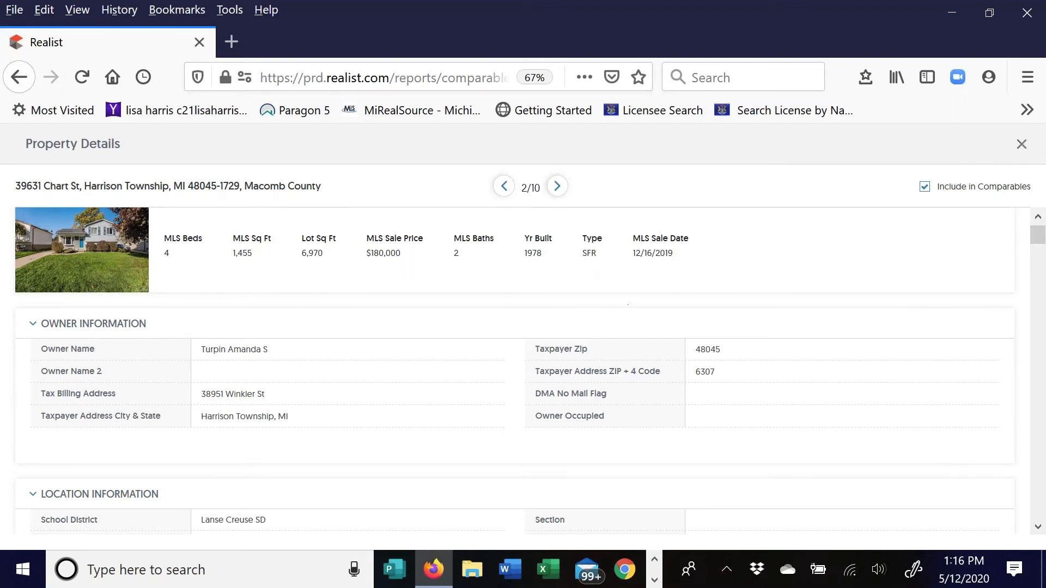
Close the Property Details view to return to the 10-comparable list
{"action": "left_click", "coordinate": [1022, 144]}
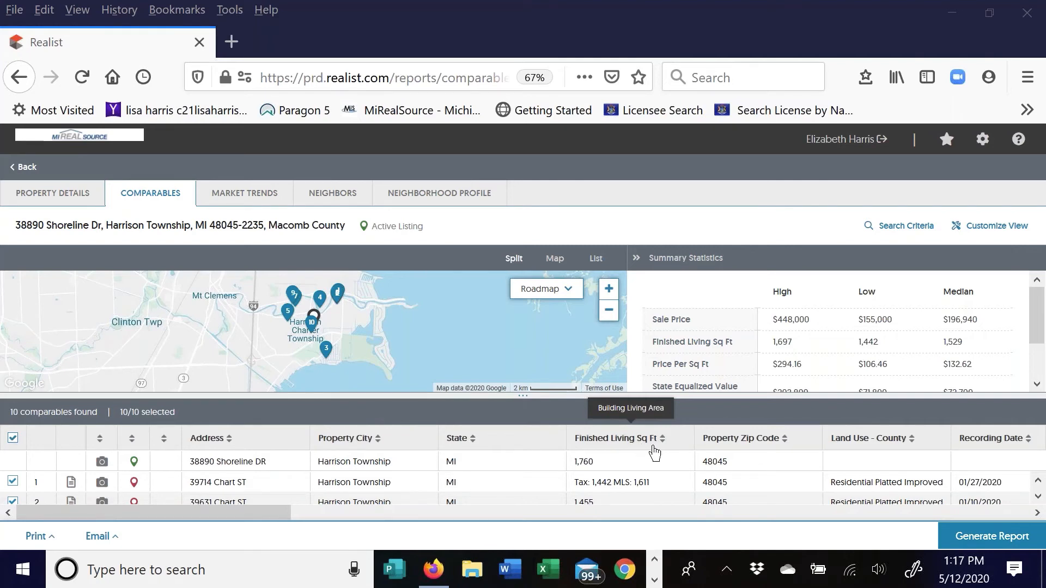
Sort the comparables by Year Built with the oldest homes first
{"action": "left_click_drag", "start_coordinate": [282, 511], "coordinate": [469, 550]}
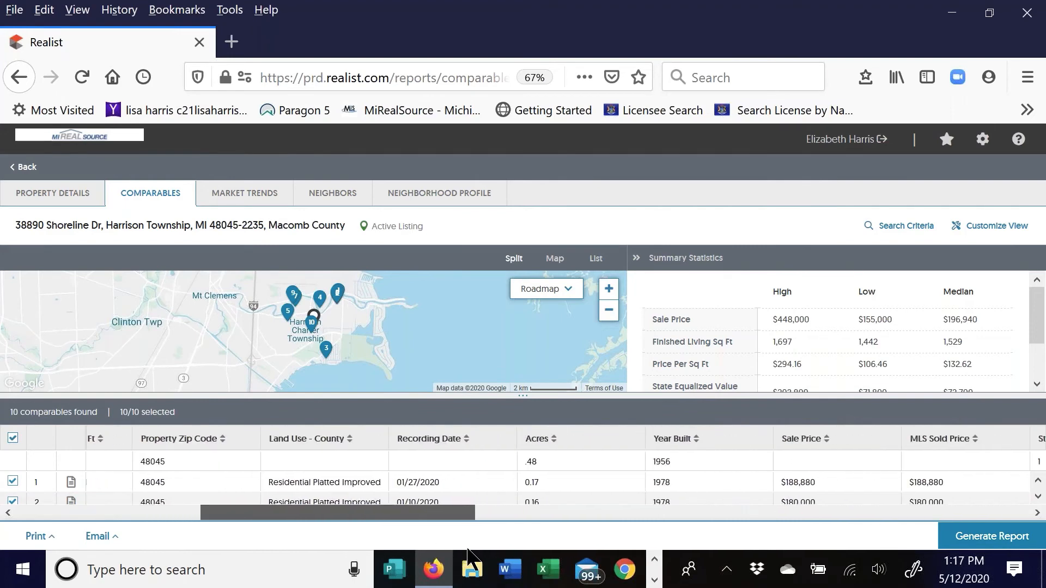
{"action": "left_click", "coordinate": [698, 440]}
{"action": "left_click", "coordinate": [698, 439]}
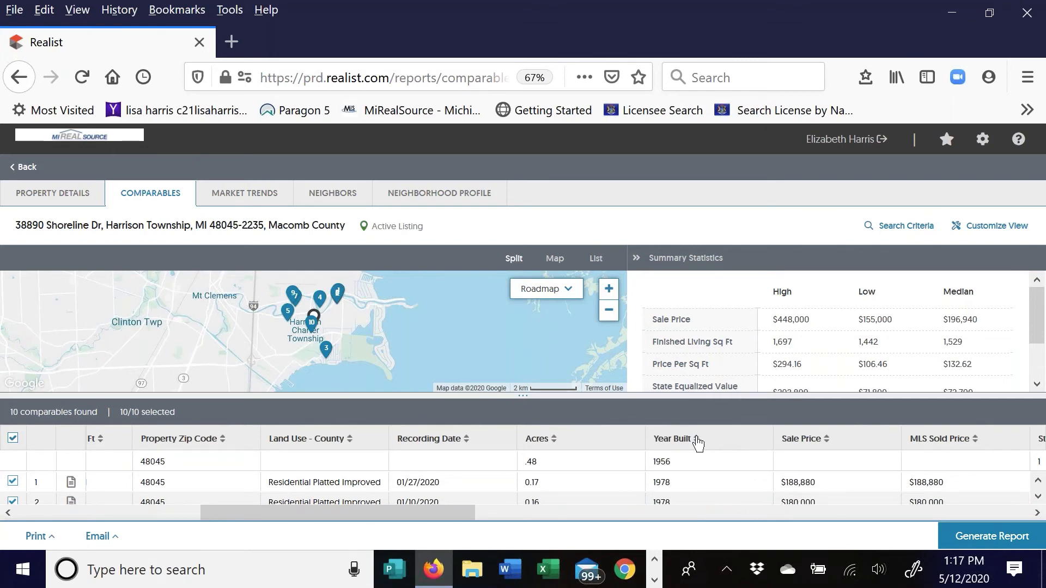
{"action": "left_click", "coordinate": [698, 439]}
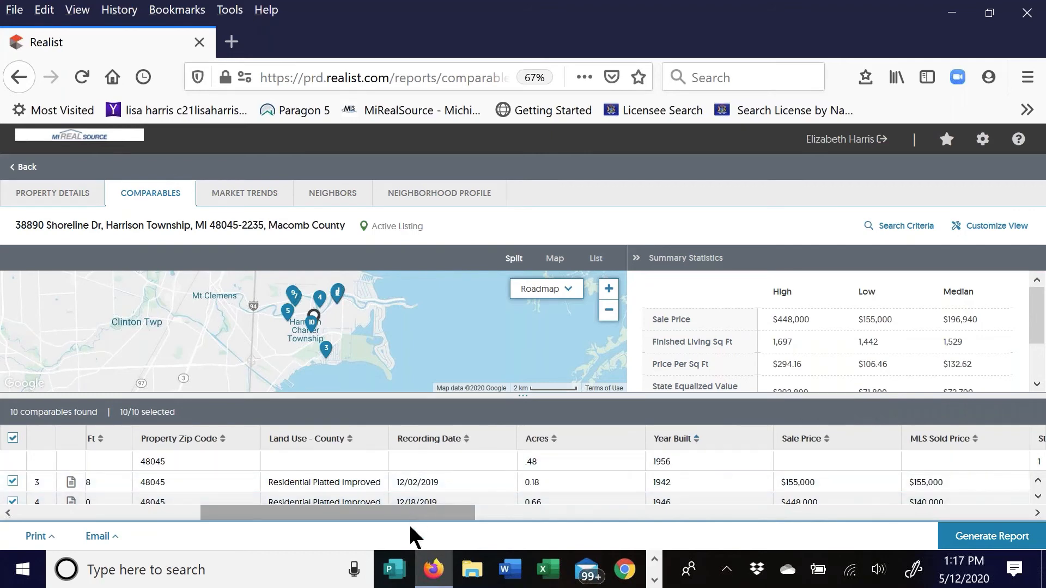
Move Land Use - County further right and place Sale Price right after Property Zip Code
{"action": "left_click_drag", "start_coordinate": [407, 520], "coordinate": [418, 545]}
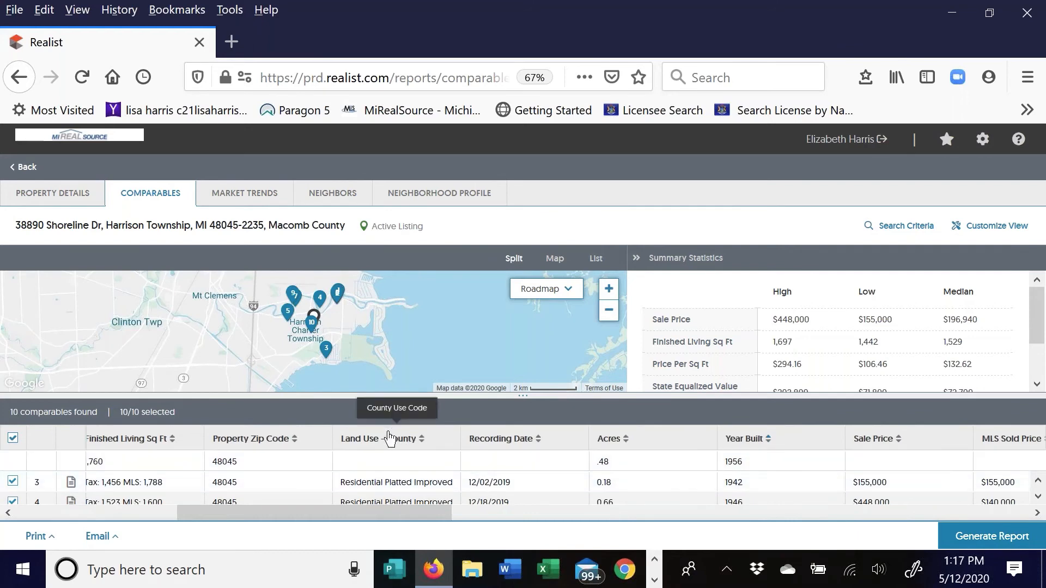
{"action": "left_click_drag", "start_coordinate": [390, 439], "coordinate": [904, 447]}
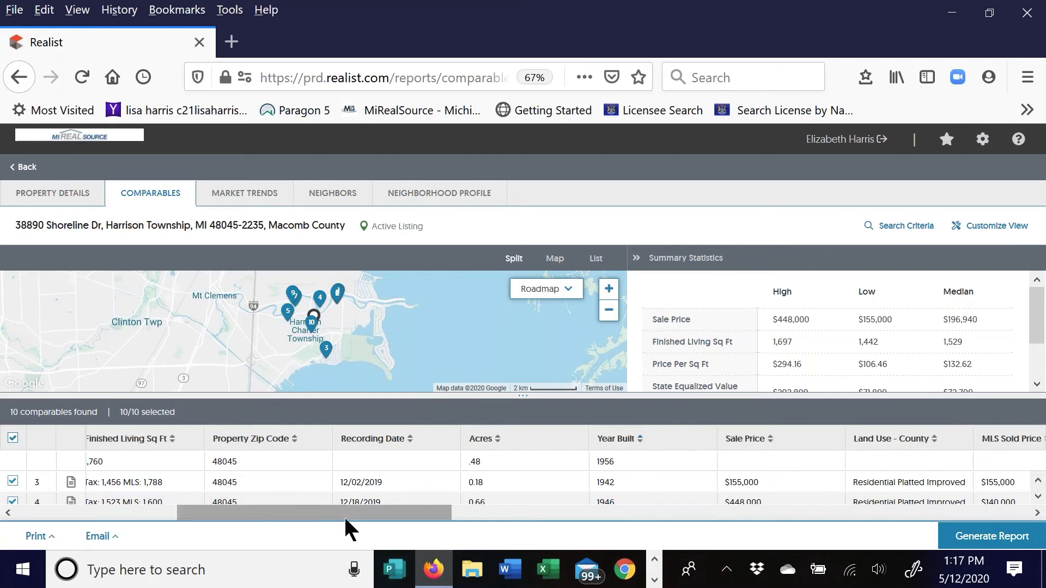
{"action": "left_click_drag", "start_coordinate": [752, 439], "coordinate": [389, 447]}
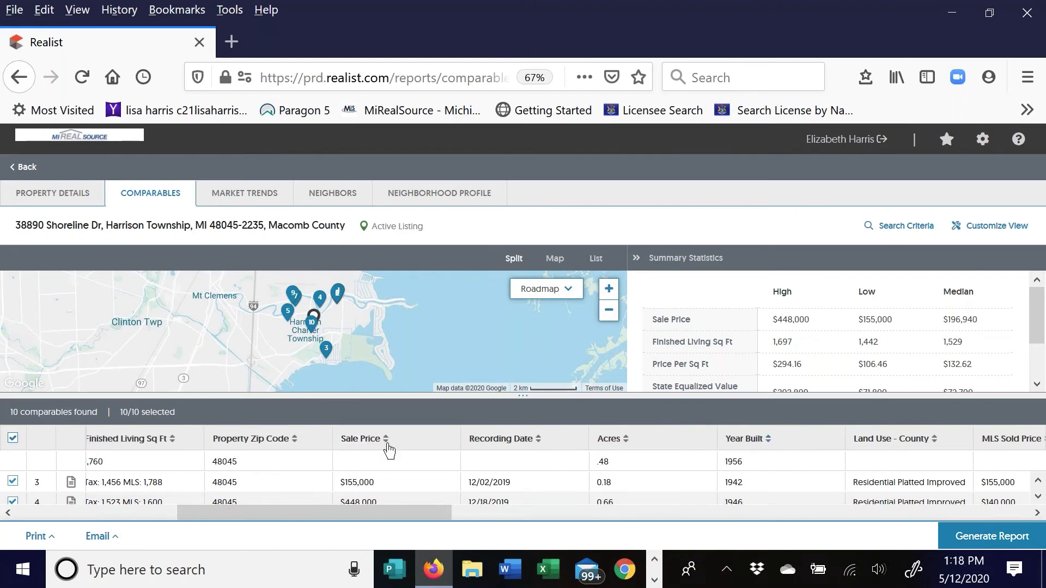
{"action": "left_click_drag", "start_coordinate": [373, 516], "coordinate": [183, 536]}
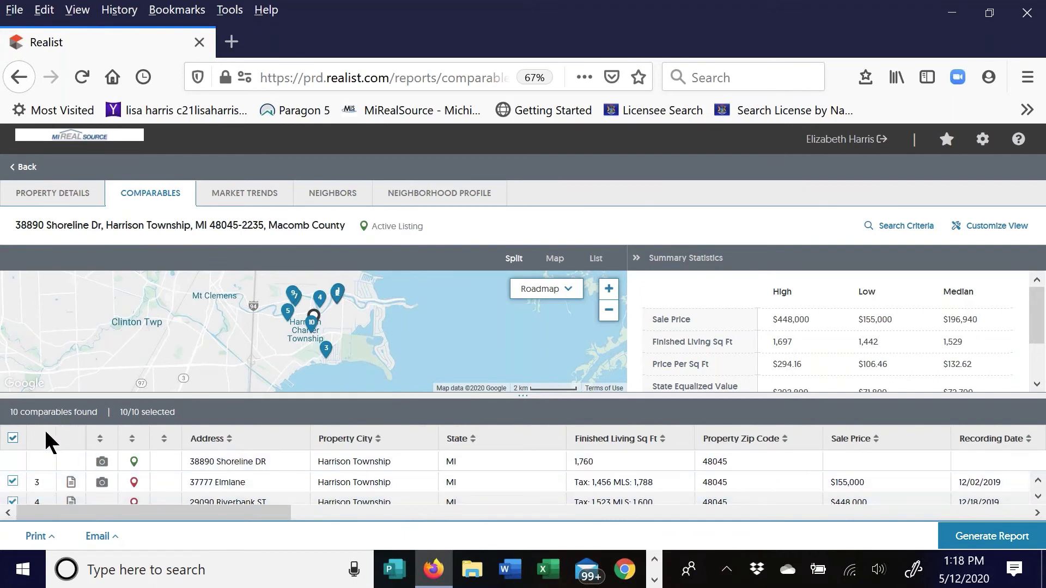
{"action": "scroll", "coordinate": [820, 470], "scroll_direction": "down", "scroll_amount": 1}
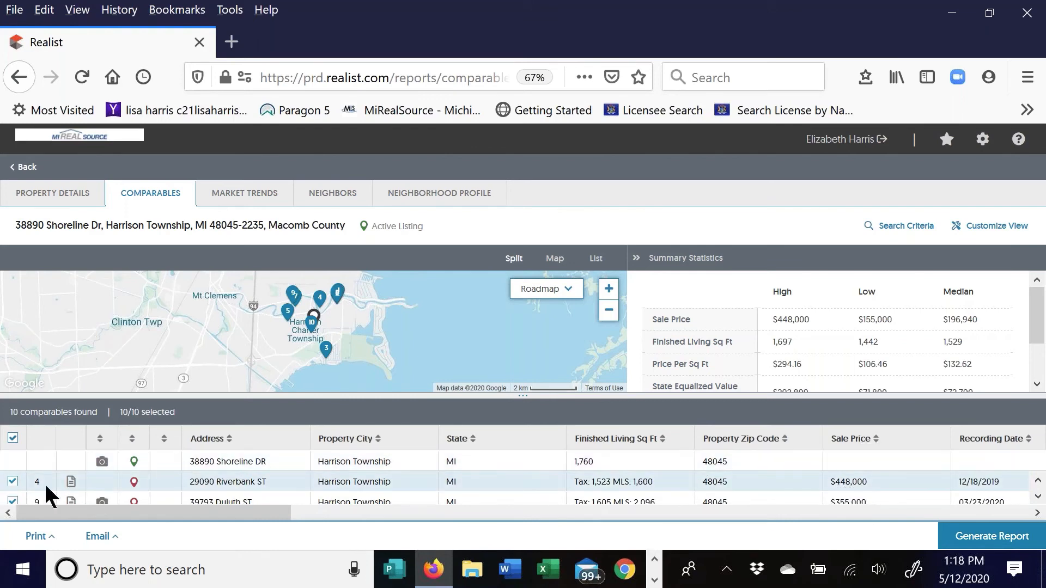
{"action": "left_click", "coordinate": [13, 482]}
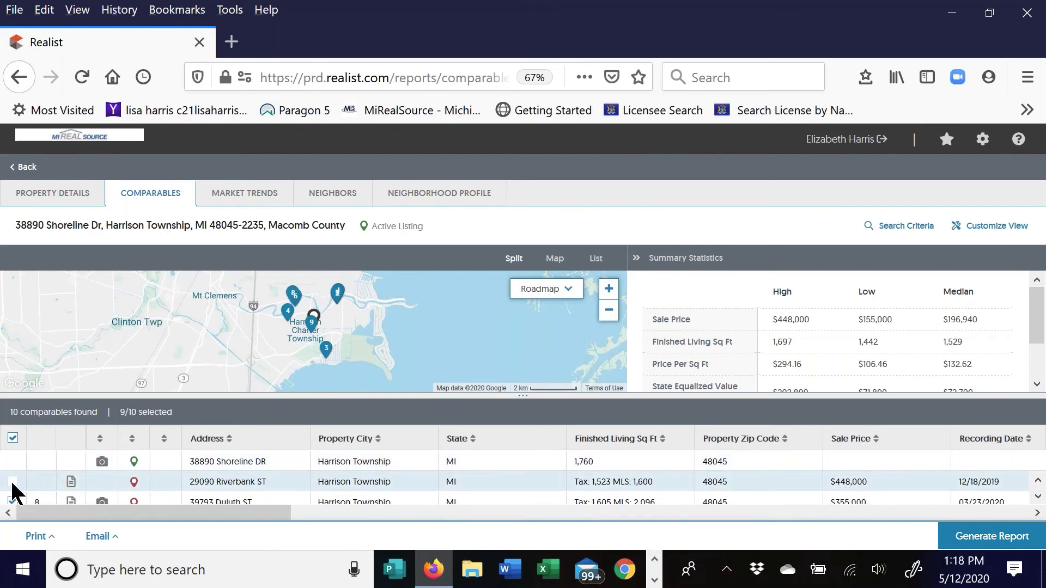
{"action": "scroll", "coordinate": [708, 474], "scroll_direction": "down", "scroll_amount": 1}
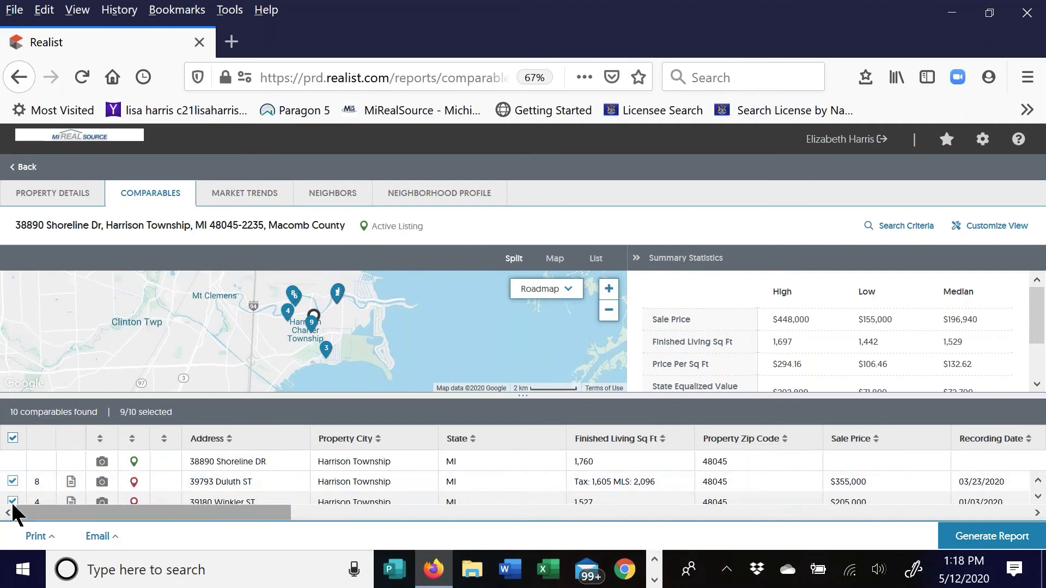
{"action": "left_click", "coordinate": [13, 482]}
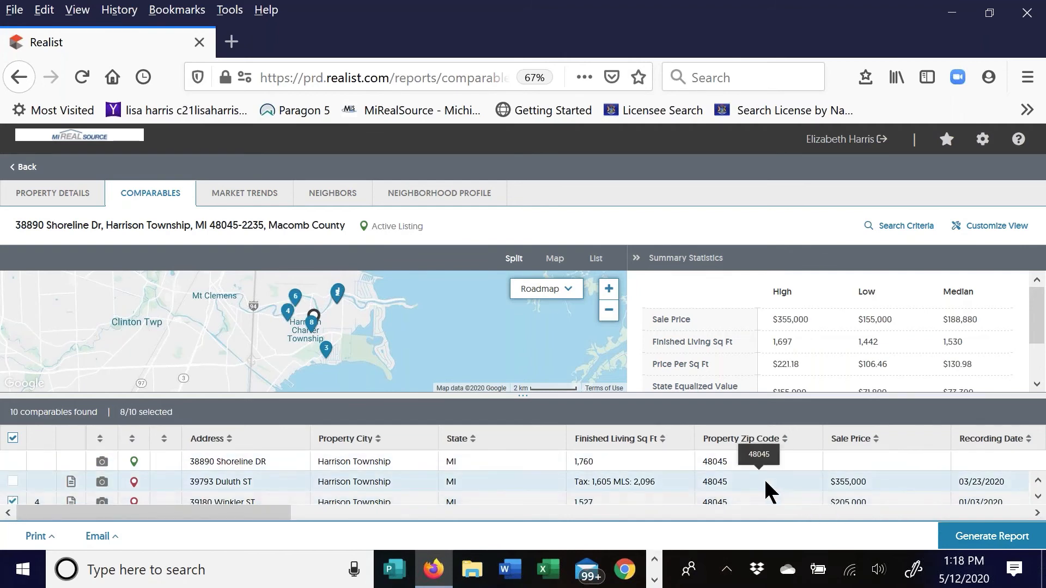
{"action": "left_click", "coordinate": [12, 502]}
{"action": "scroll", "coordinate": [822, 493], "scroll_direction": "down", "scroll_amount": 3}
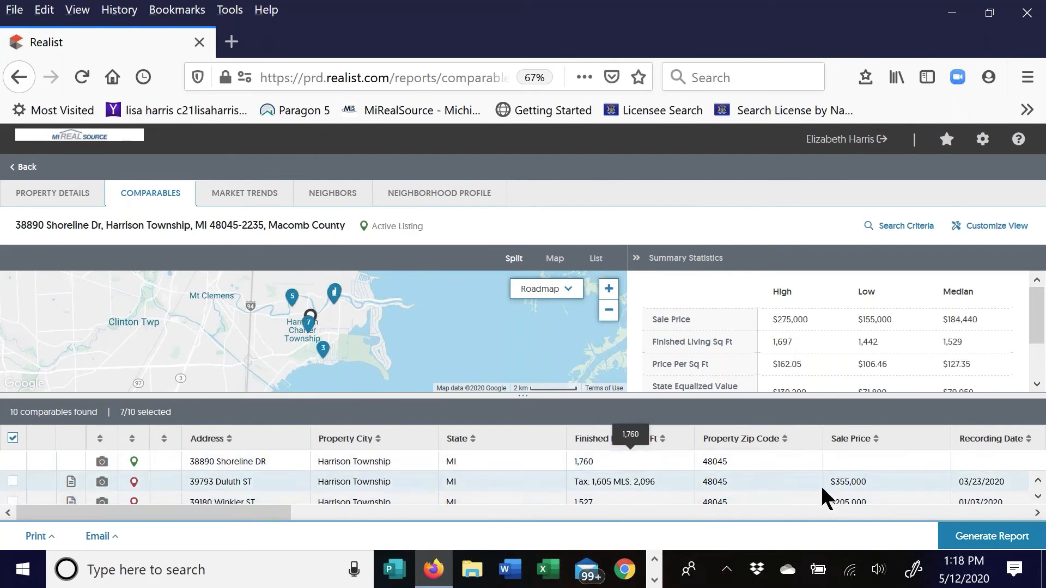
{"action": "scroll", "coordinate": [338, 493], "scroll_direction": "down", "scroll_amount": 5}
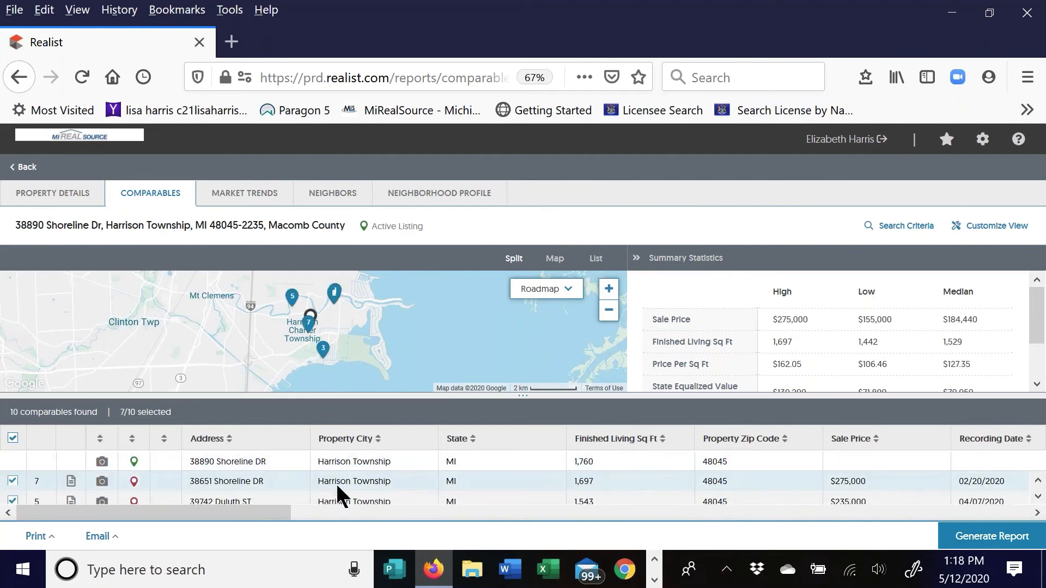
{"action": "scroll", "coordinate": [54, 482], "scroll_direction": "up", "scroll_amount": 5}
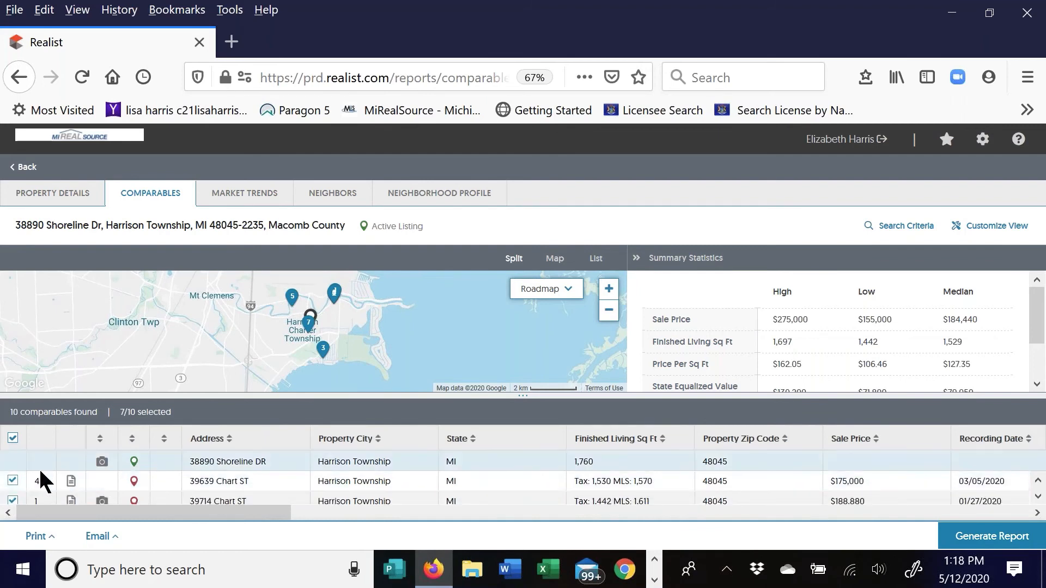
{"action": "left_click", "coordinate": [13, 481]}
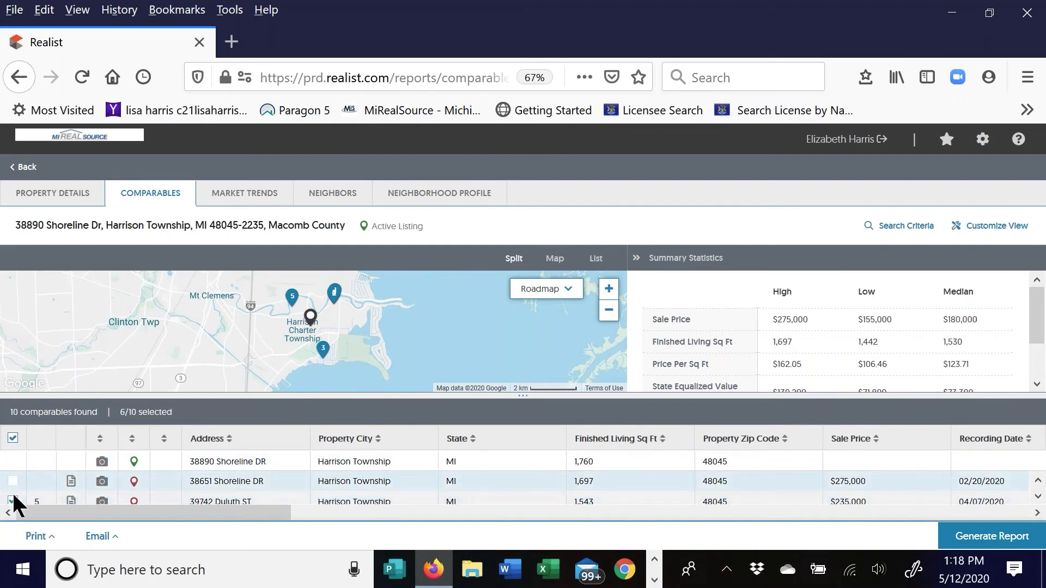
{"action": "left_click", "coordinate": [12, 500]}
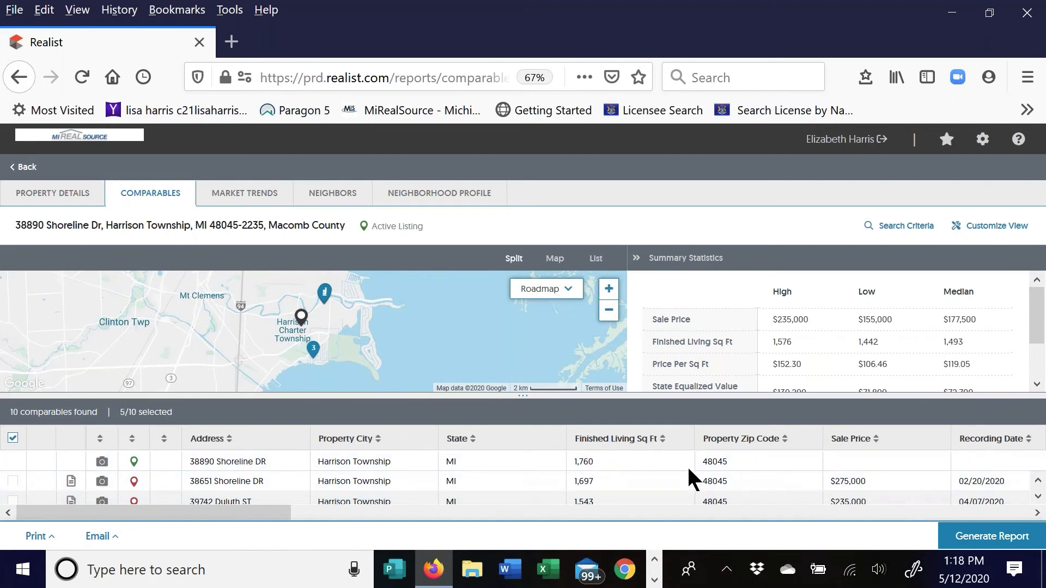
{"action": "scroll", "coordinate": [709, 482], "scroll_direction": "down", "scroll_amount": 2}
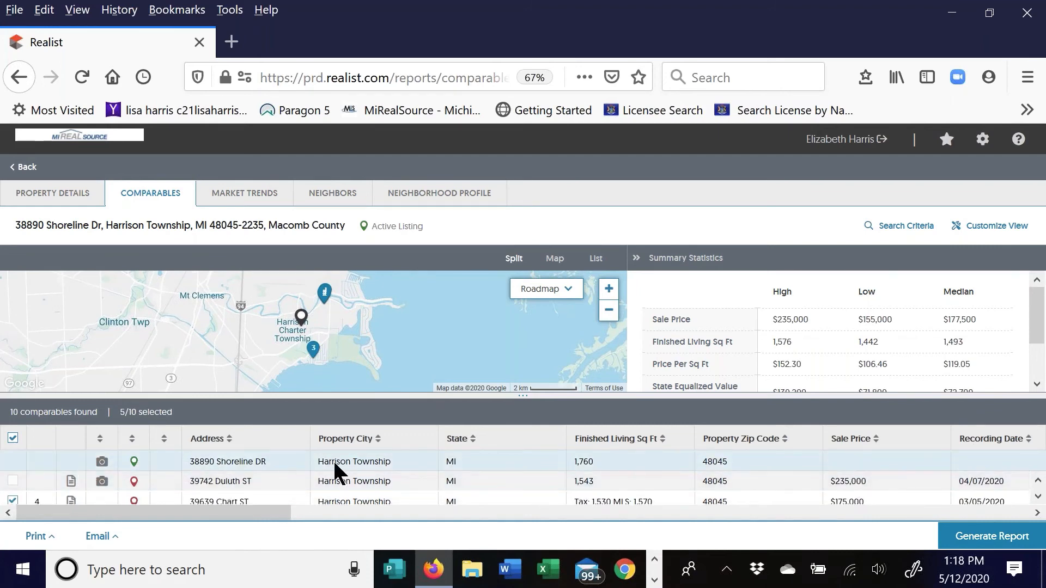
{"action": "left_click", "coordinate": [1039, 499]}
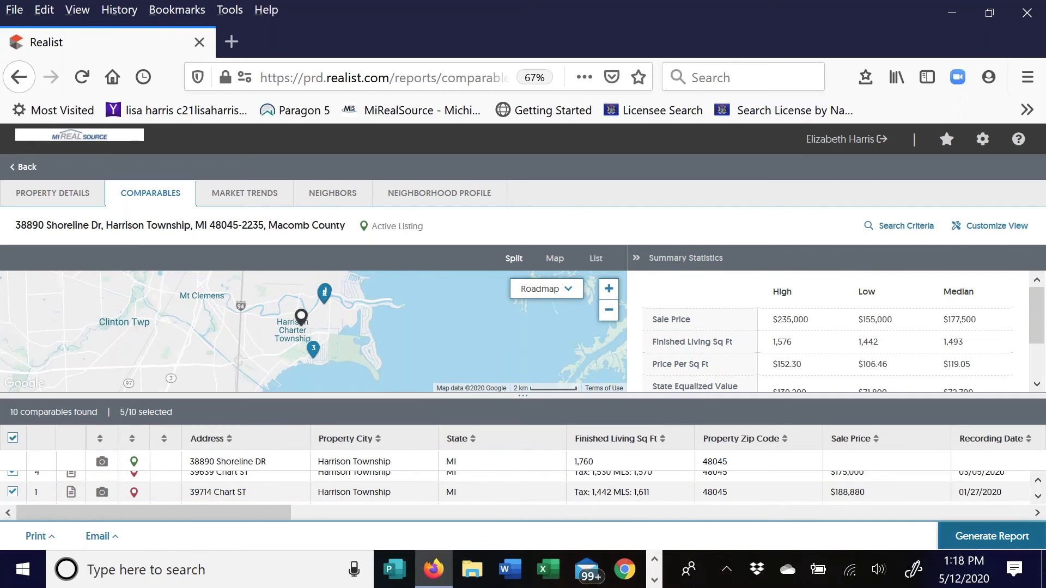
Generate the report from the five selected comparables and scroll down to the subject-versus-comparables grid
{"action": "left_click", "coordinate": [972, 541]}
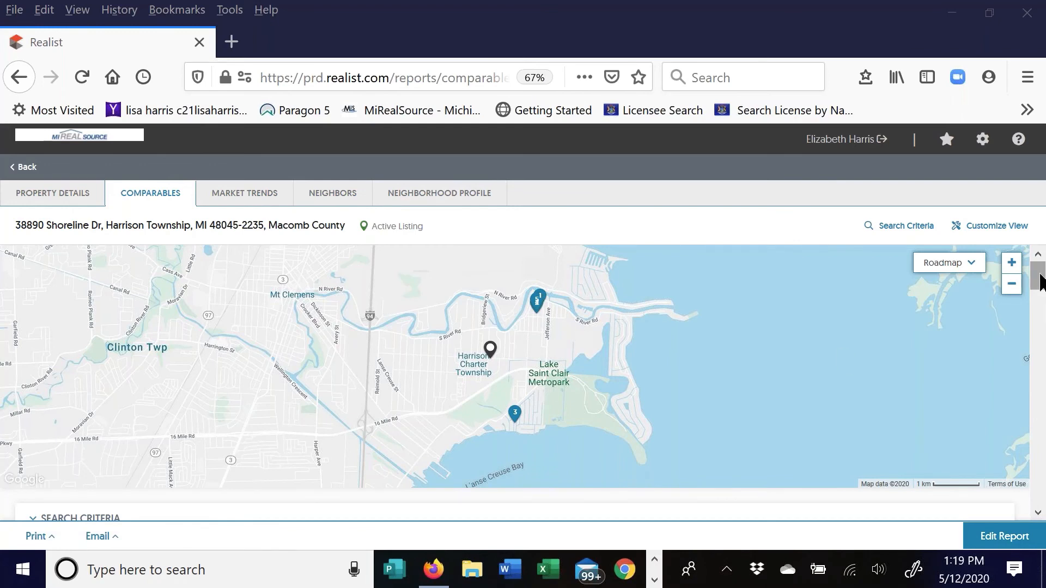
{"action": "left_click_drag", "start_coordinate": [1039, 281], "coordinate": [1042, 379]}
{"action": "left_click", "coordinate": [865, 191]}
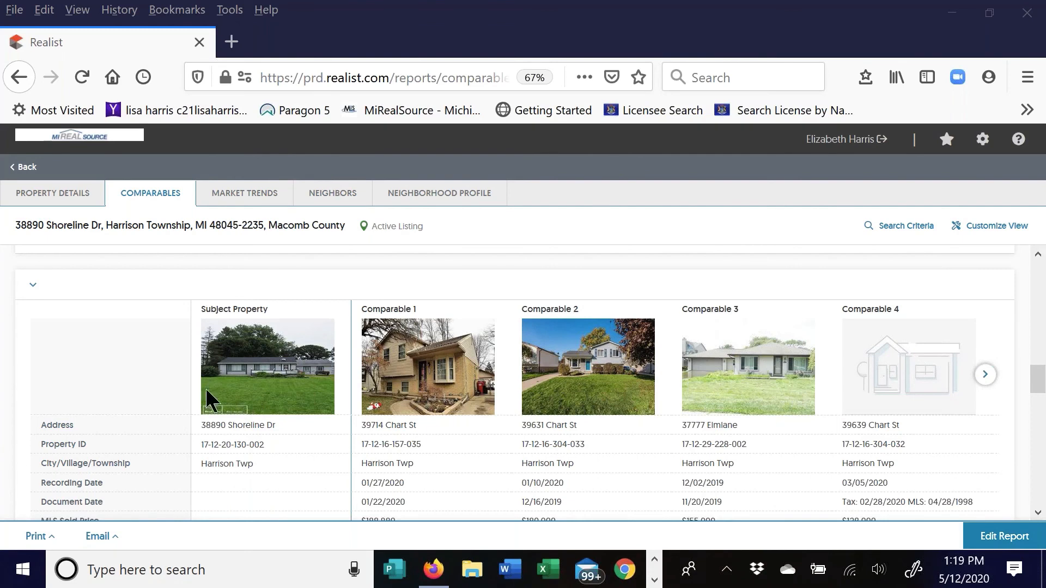
Scroll through the comparison grid and shift the carousel right to reveal Comparable 5
{"action": "left_click", "coordinate": [1044, 376]}
{"action": "scroll", "coordinate": [127, 419], "scroll_direction": "down", "scroll_amount": 3}
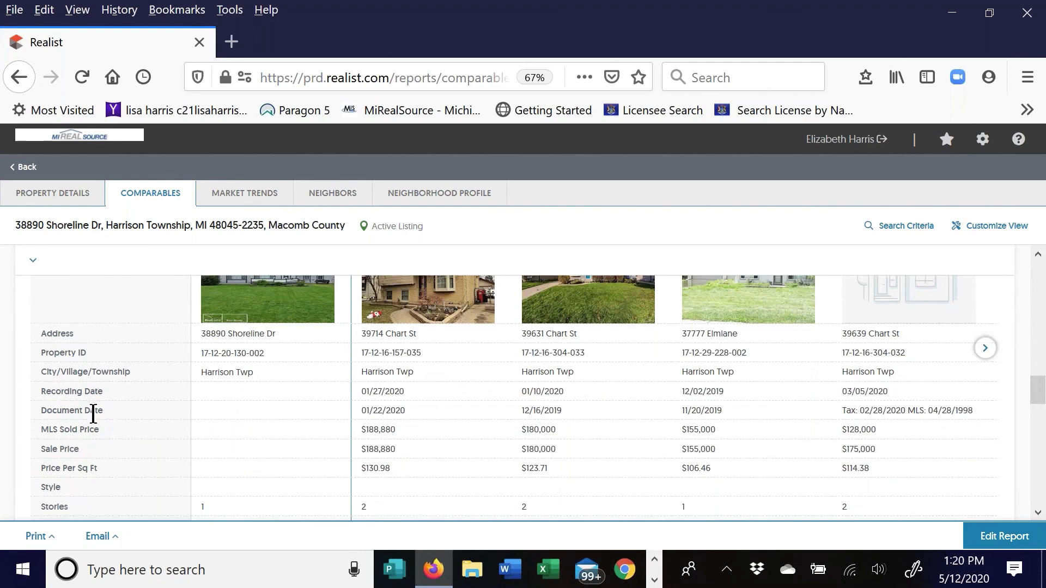
{"action": "mouse_move", "coordinate": [467, 413]}
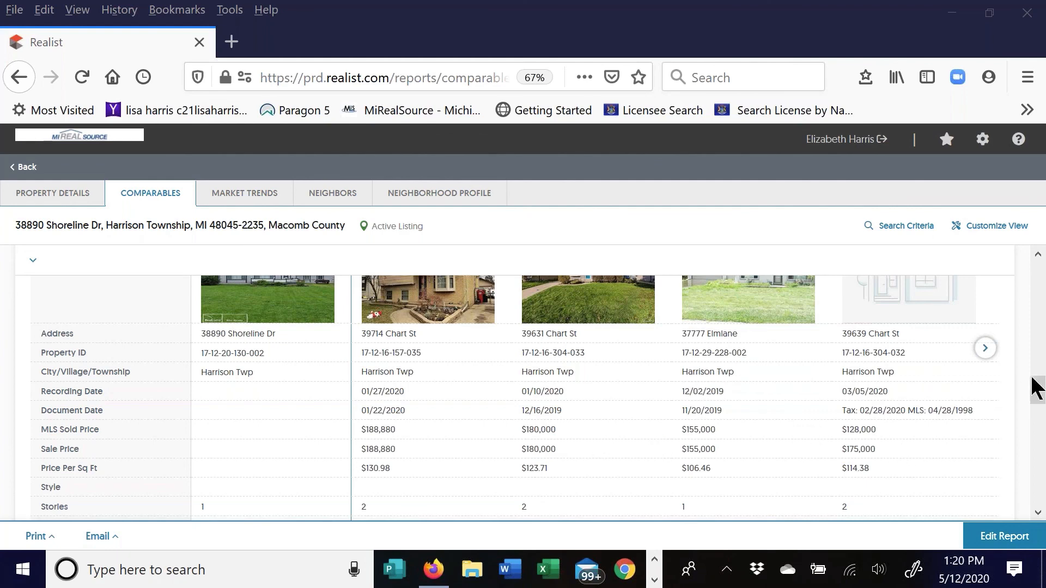
{"action": "left_click_drag", "start_coordinate": [1038, 392], "coordinate": [1038, 410]}
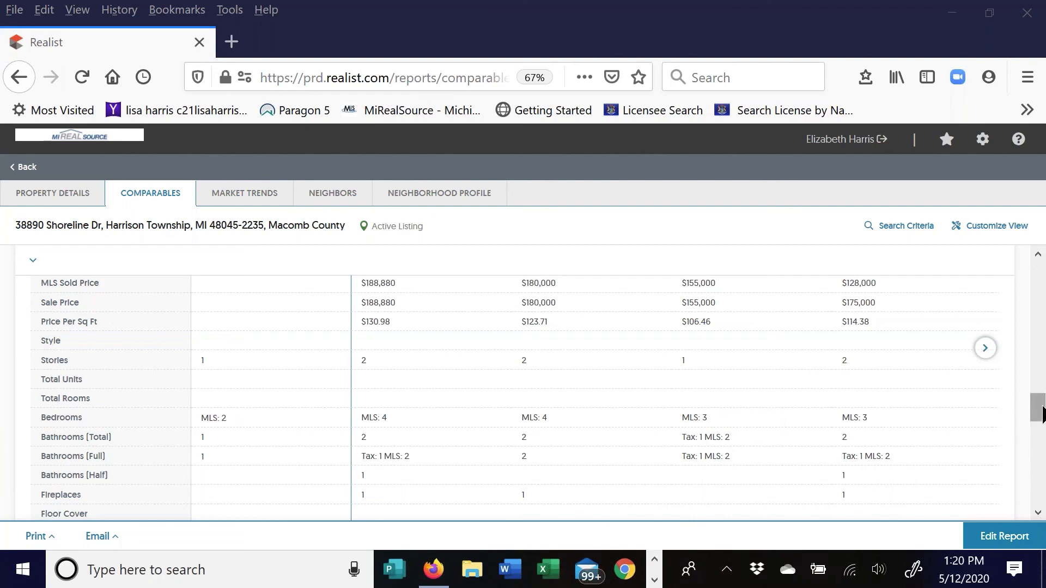
{"action": "left_click_drag", "start_coordinate": [1040, 414], "coordinate": [1033, 384]}
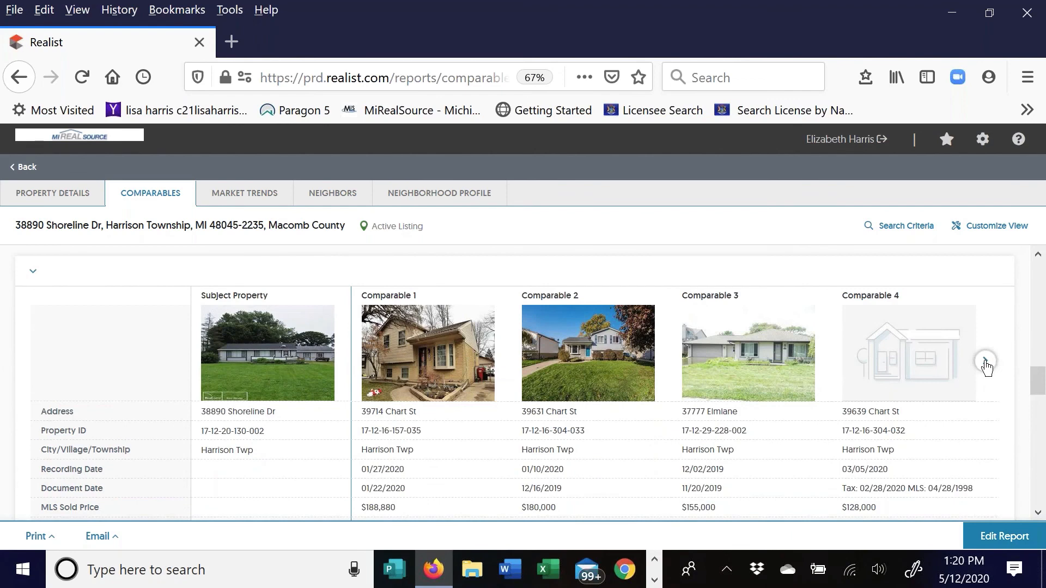
{"action": "left_click", "coordinate": [986, 364]}
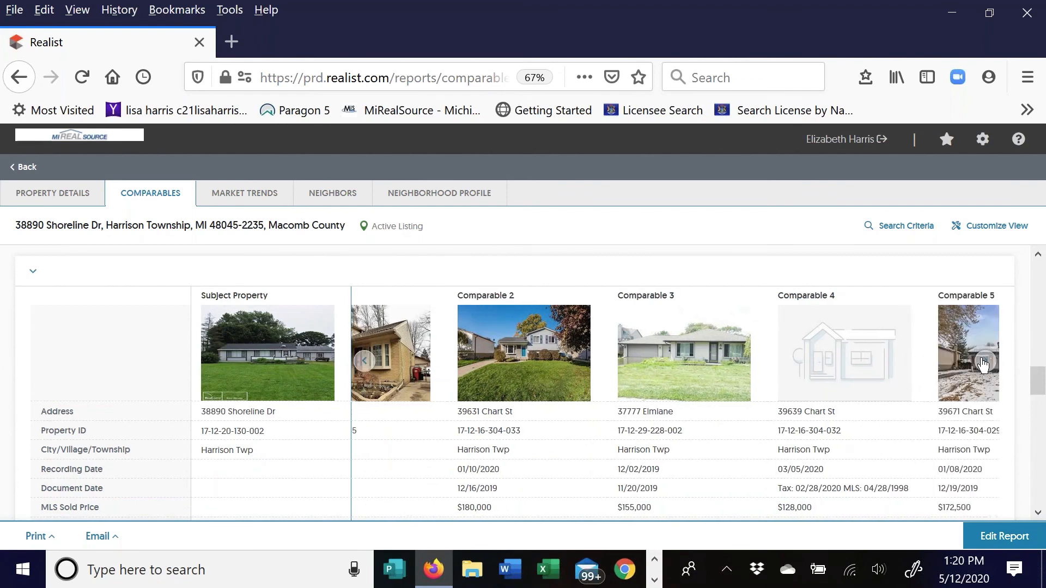